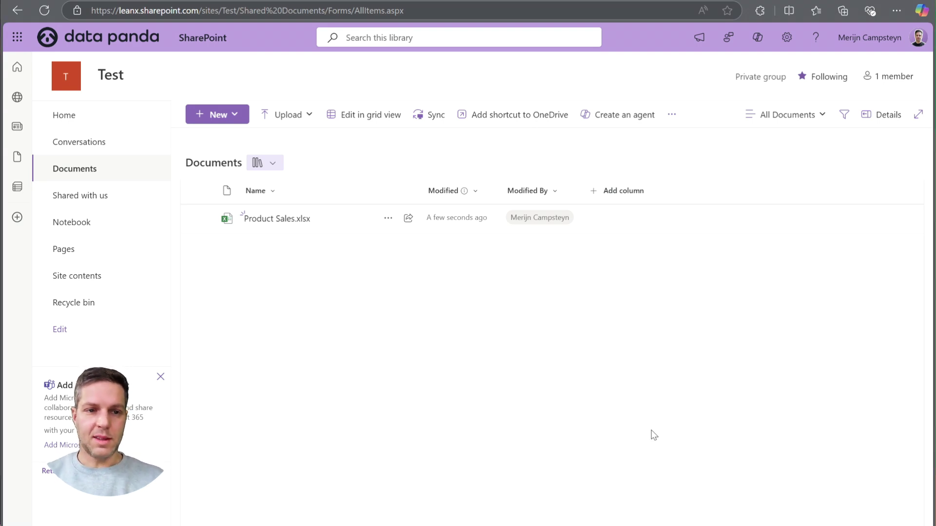
Open Product Sales.xlsx in the browser, examine its product and sales data and the available editing modes, and close it
click(266, 220)
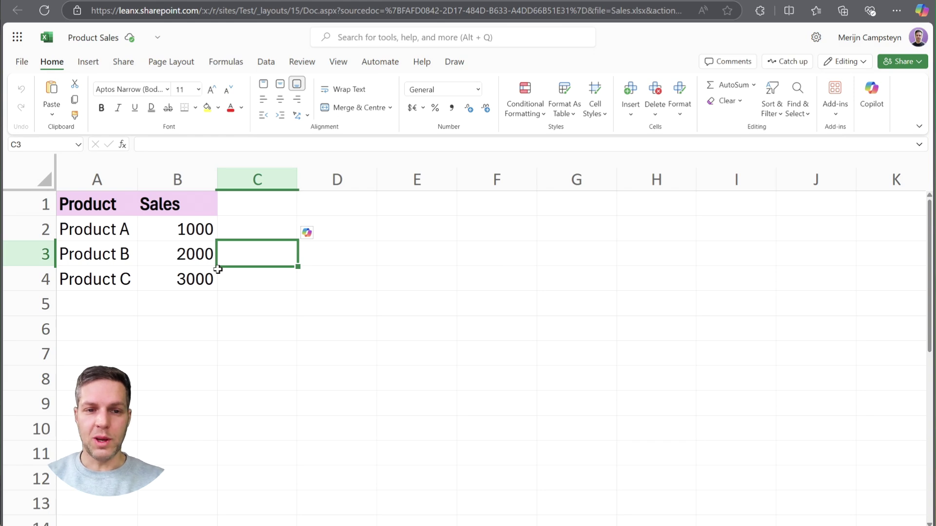
click(317, 275)
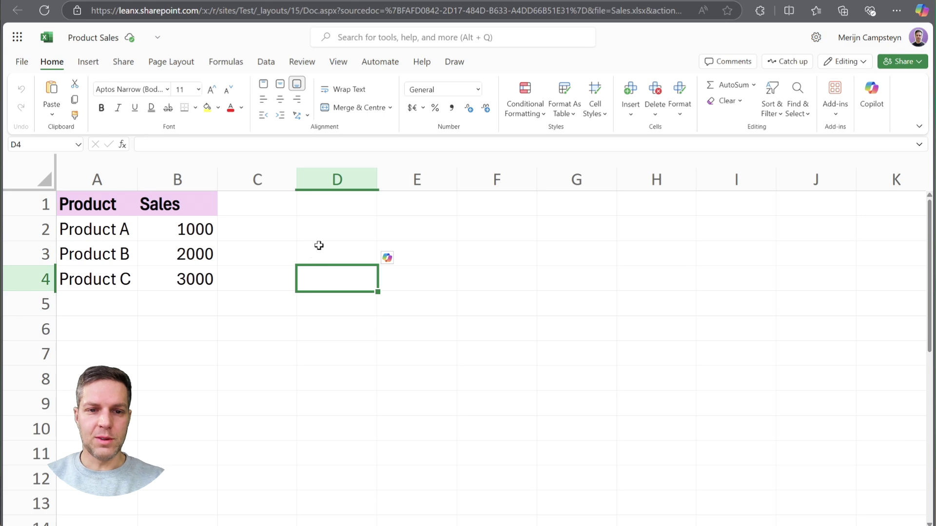
click(323, 257)
click(267, 256)
click(324, 263)
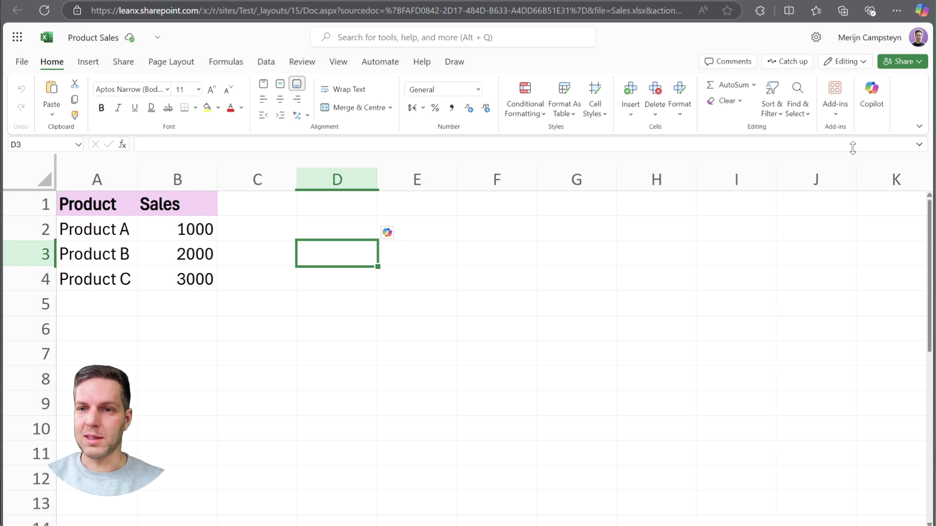
click(843, 62)
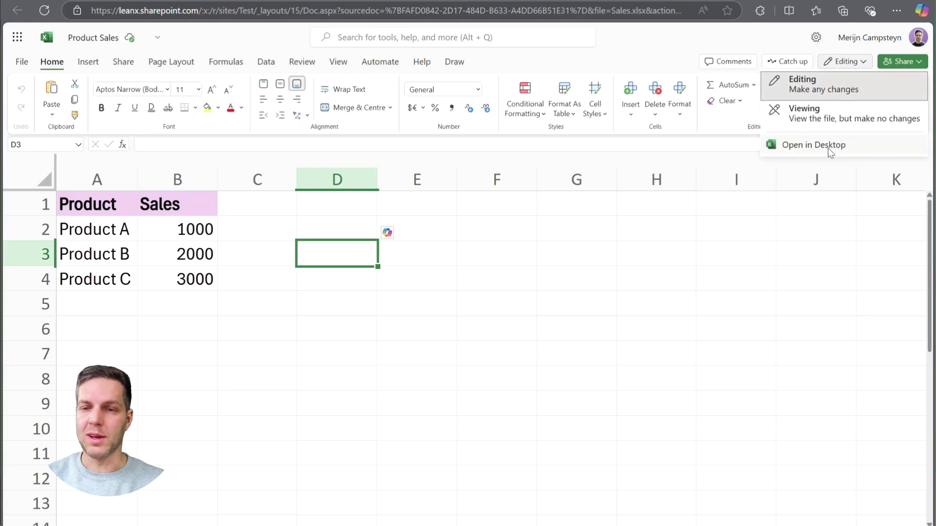
click(563, 237)
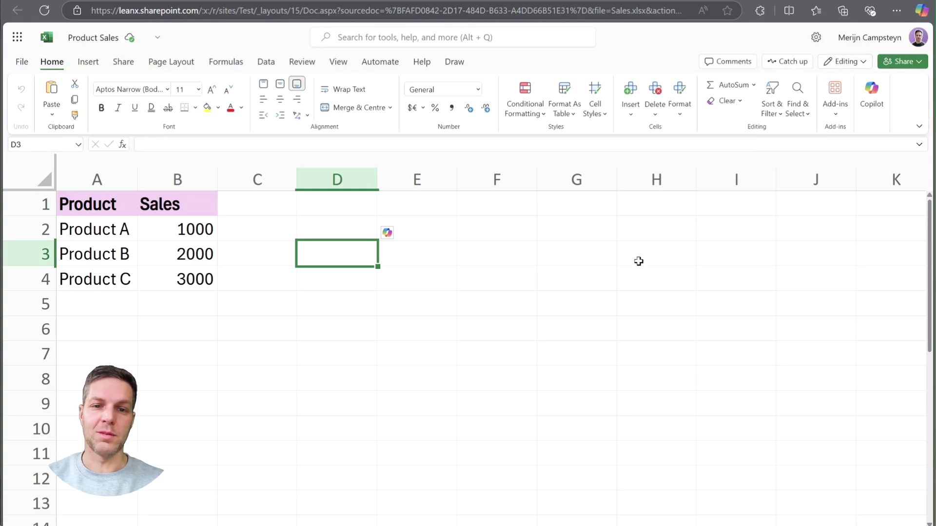
key(ctrl+w)
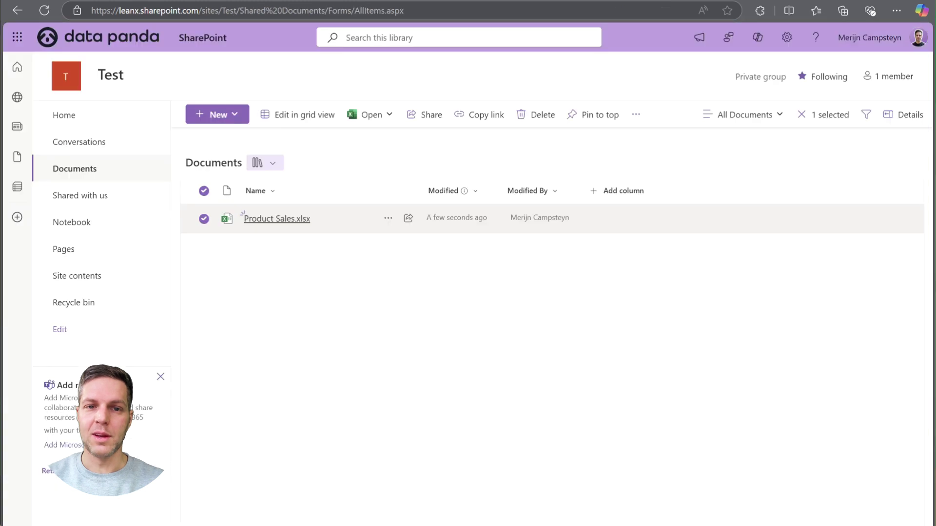
Open Product Sales.xlsx from the Documents library in the desktop Excel app
click(388, 219)
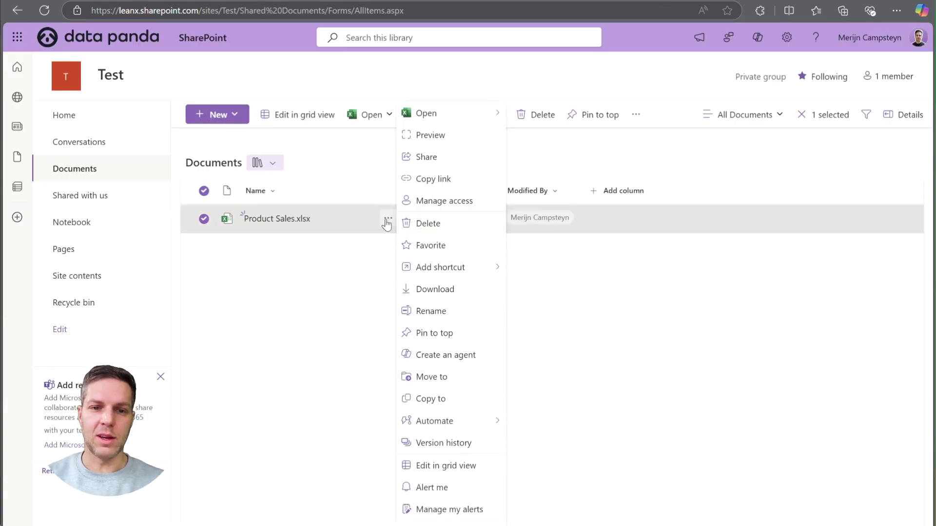
mouse_move(444, 117)
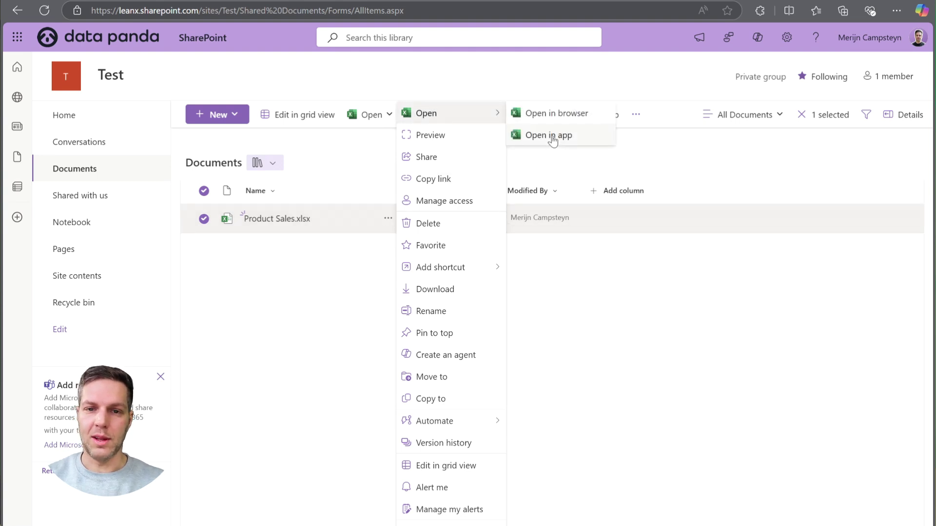
click(552, 138)
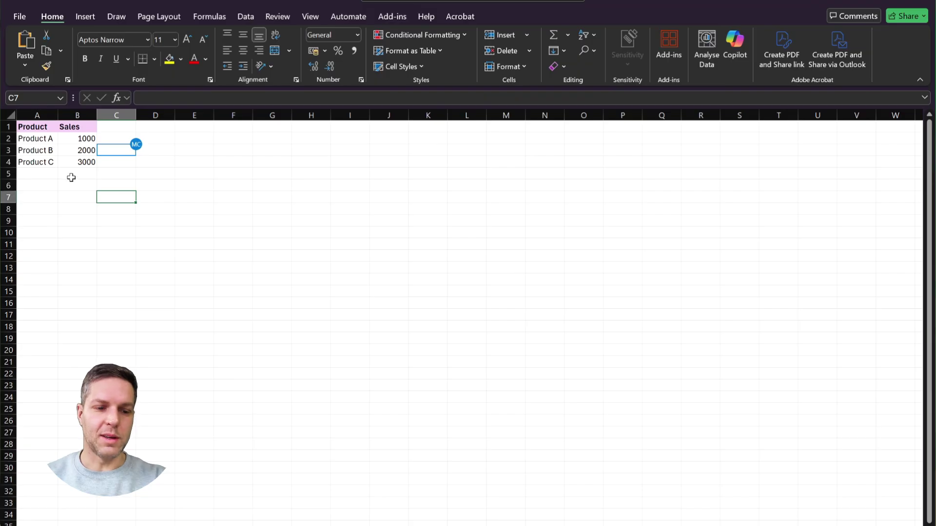
scroll(79, 151, up, 10)
scroll(79, 151, up, 3)
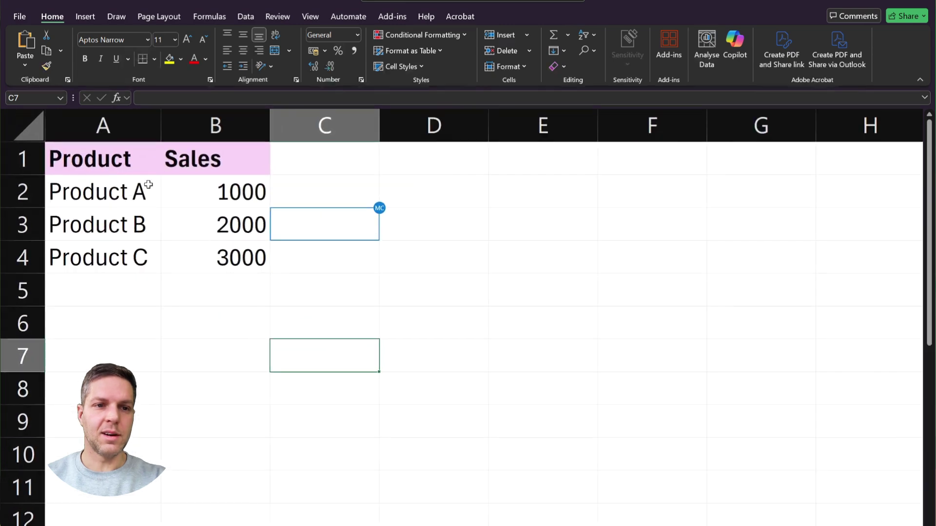
Copy the path of the Product Sales workbook from its file information
click(19, 17)
click(40, 156)
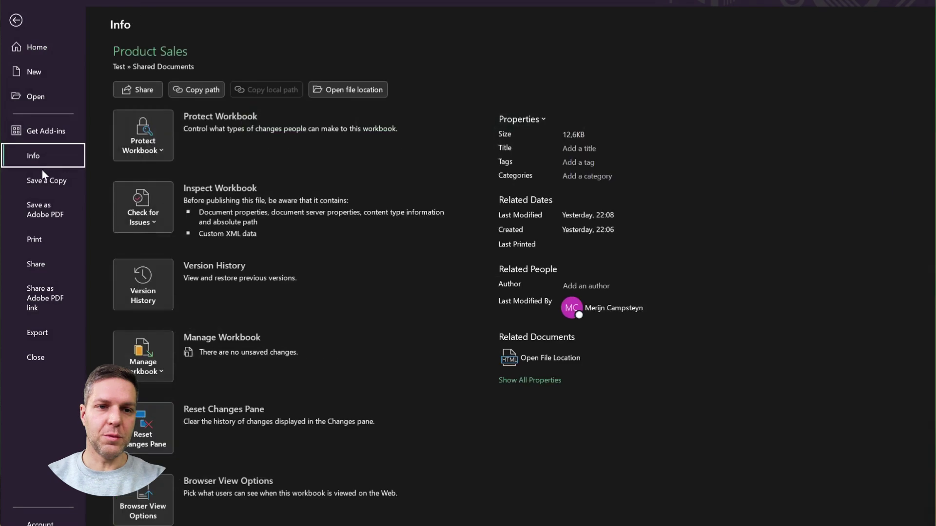
click(198, 92)
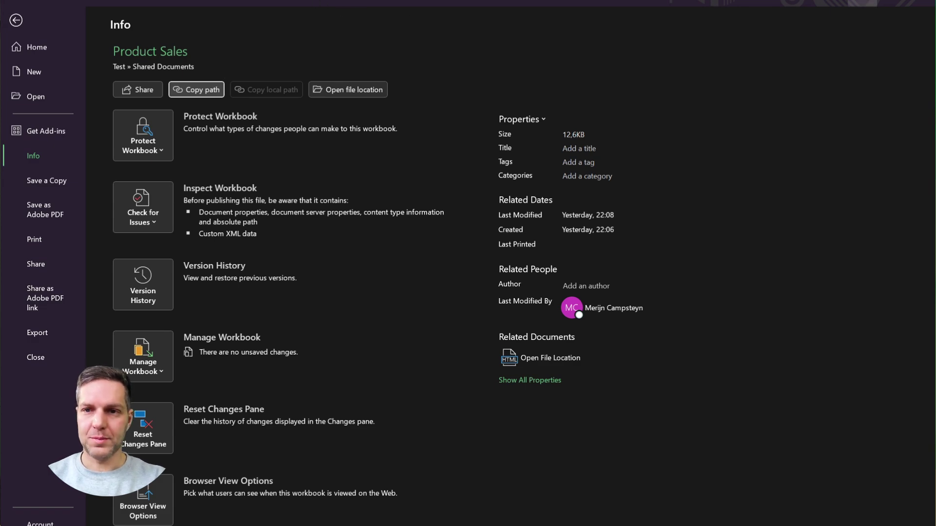
click(14, 21)
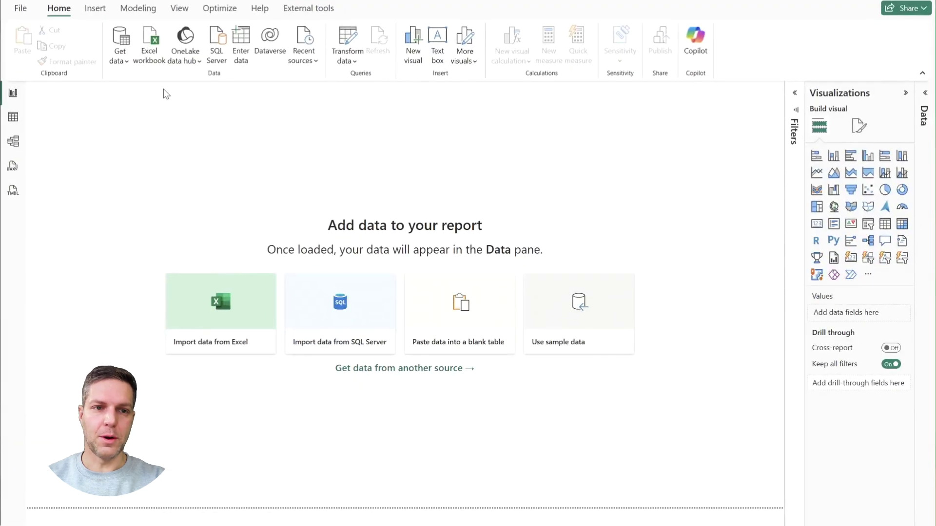
Switch to Power BI Desktop and try to connect to the workbook as a web source, using the copied path without ?web=1
click(122, 63)
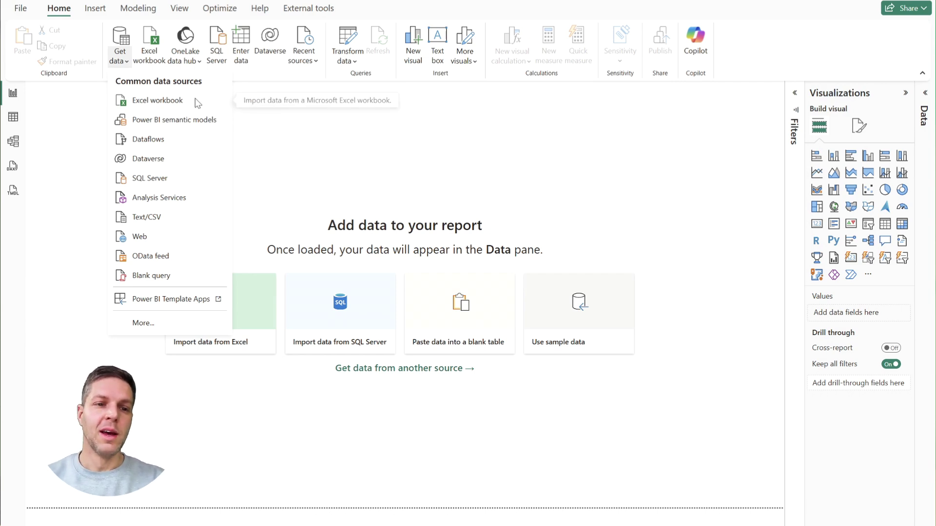
click(152, 242)
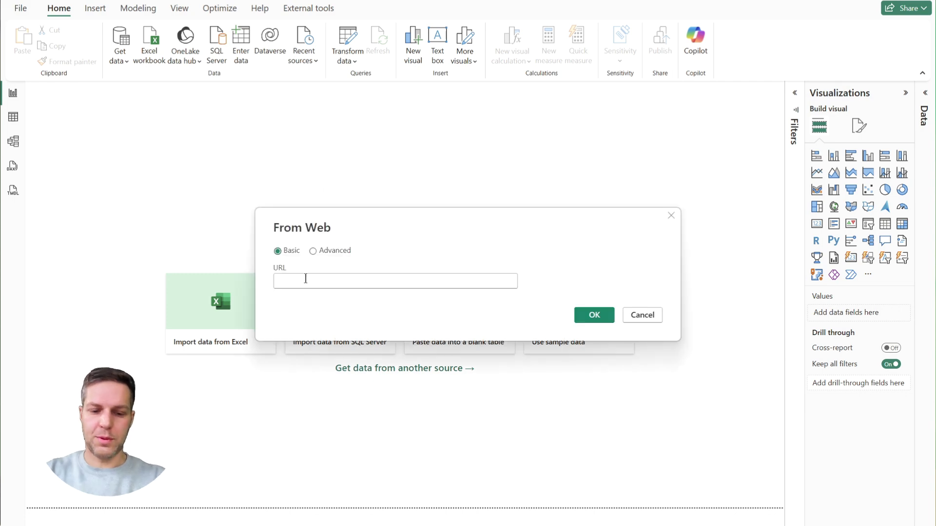
click(306, 278)
key(ctrl+v)
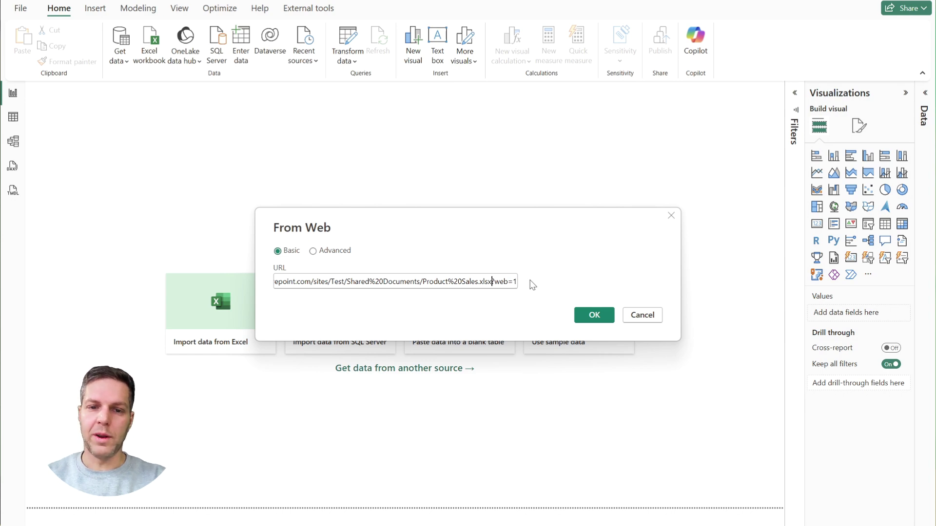
drag(493, 283, 539, 281)
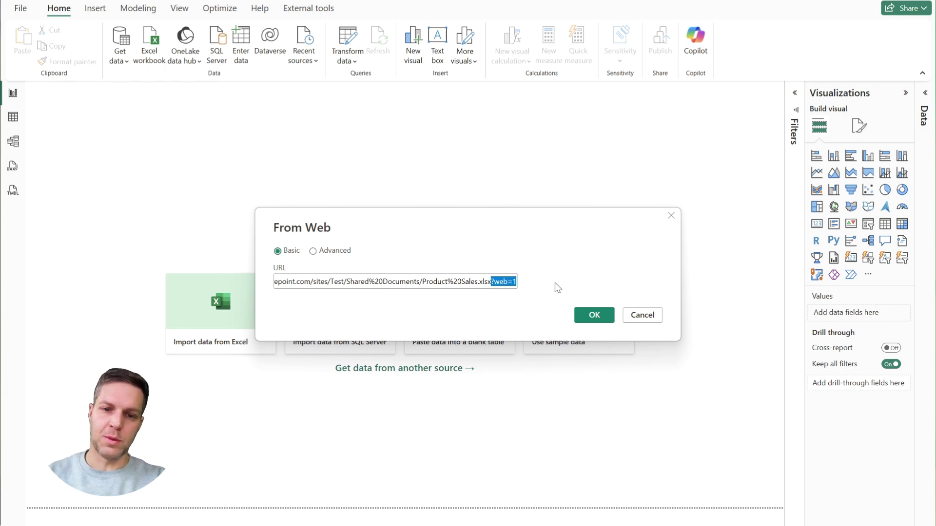
key(BackSpace)
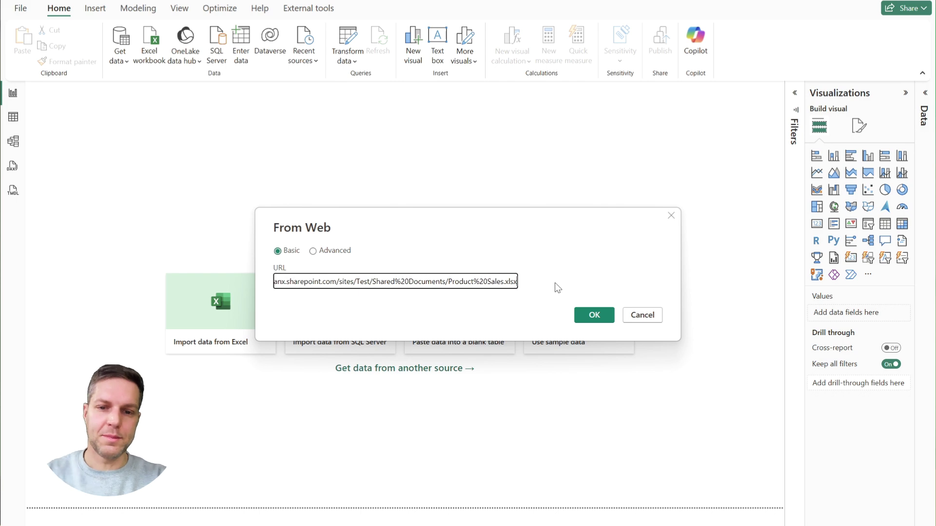
click(580, 313)
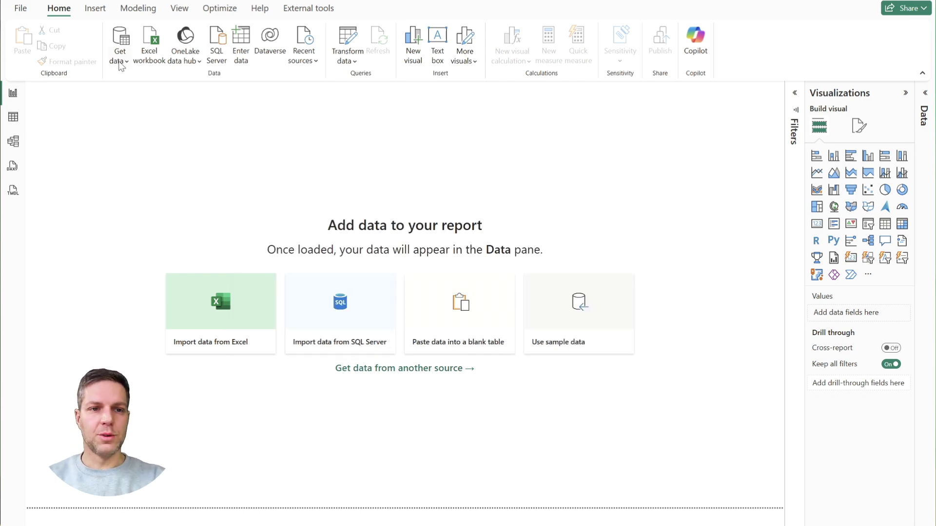
Get data from the web using the copied SharePoint path, removing ?web=1 so the URL ends in Product%20Sales.xlsx
click(122, 64)
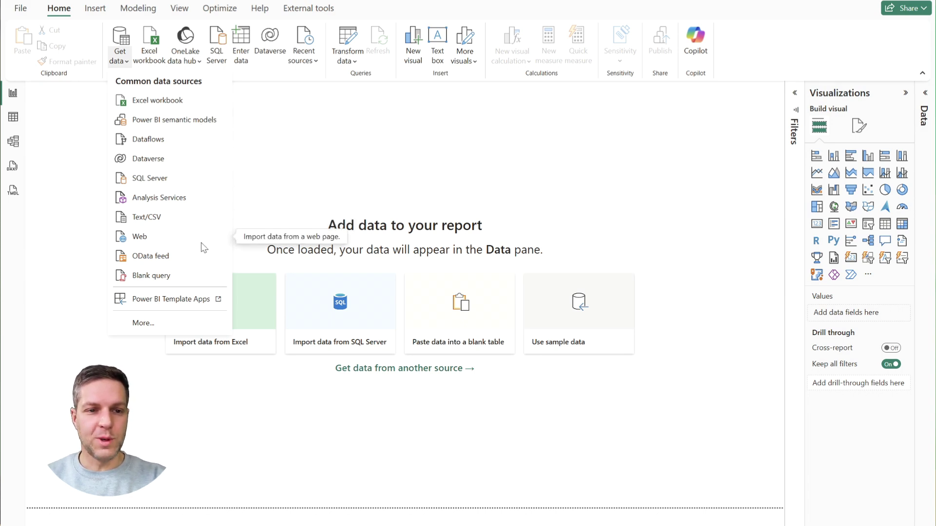
click(176, 241)
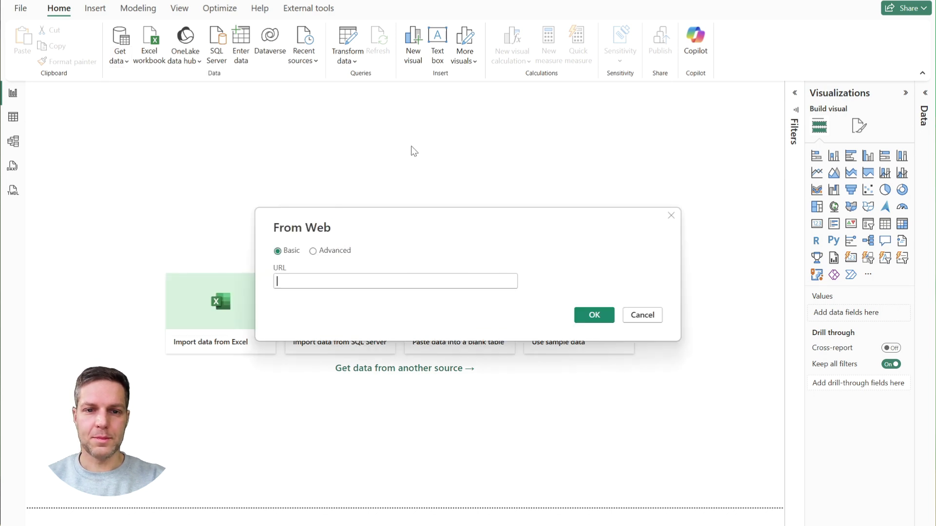
click(325, 281)
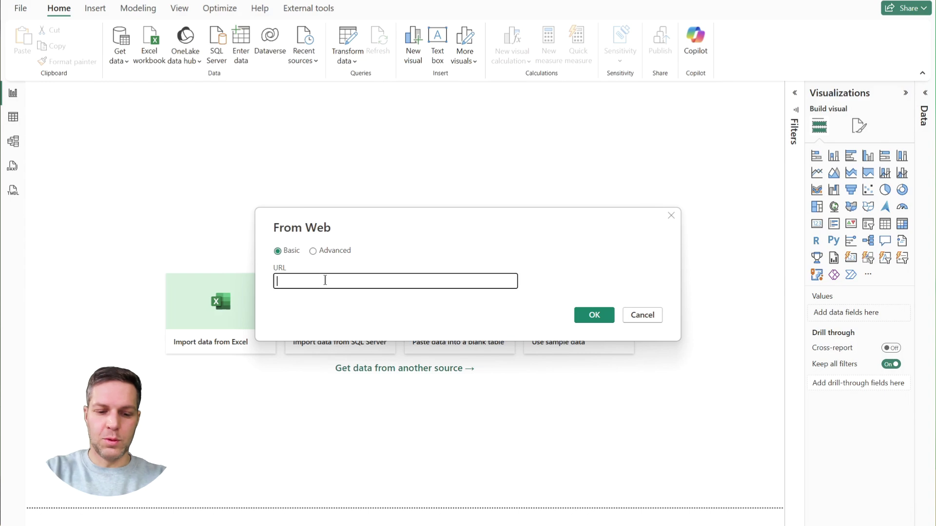
key(ctrl+v)
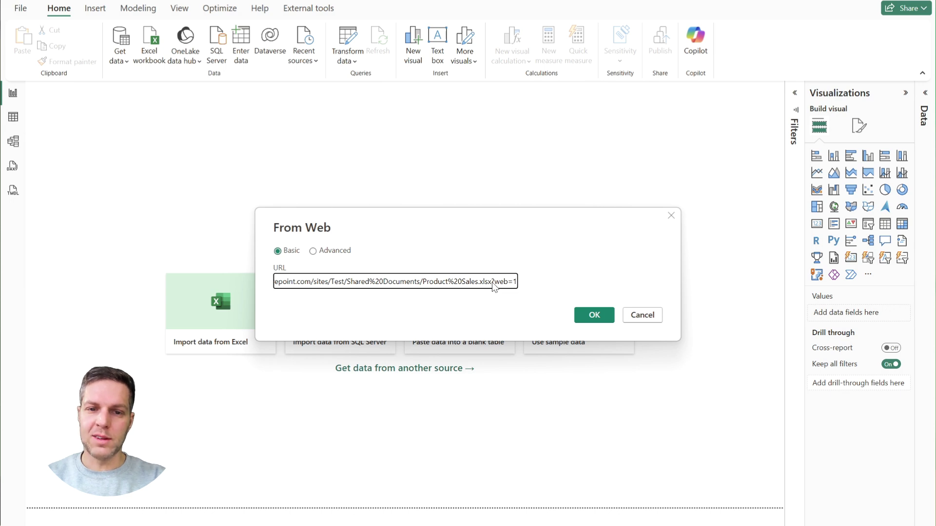
drag(492, 283, 527, 288)
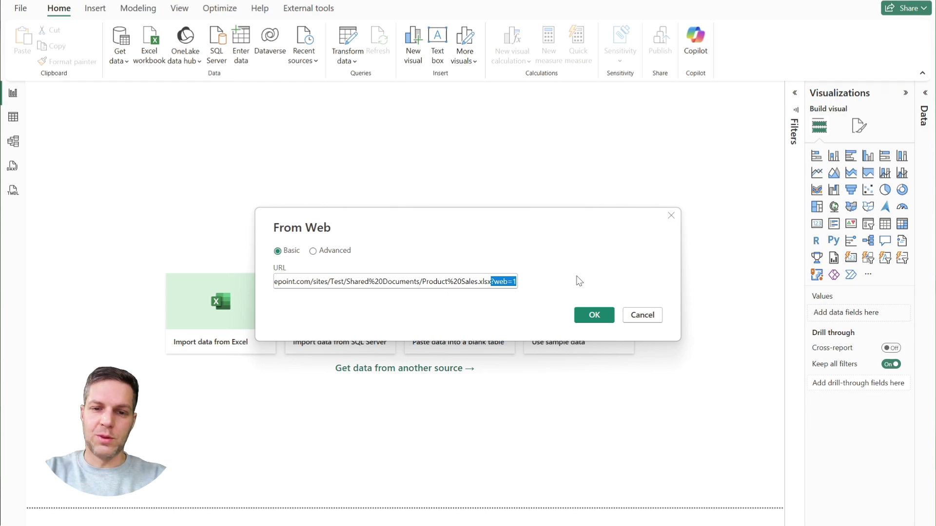
key(BackSpace)
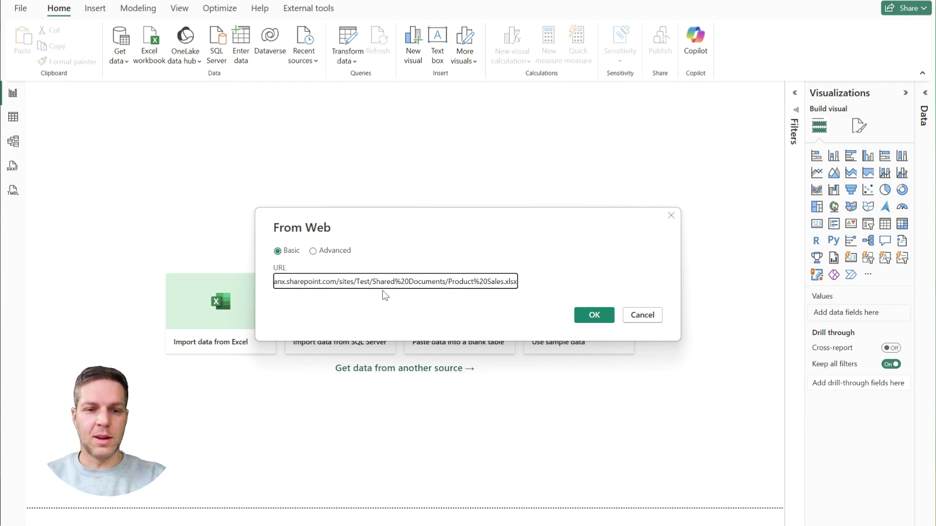
click(593, 317)
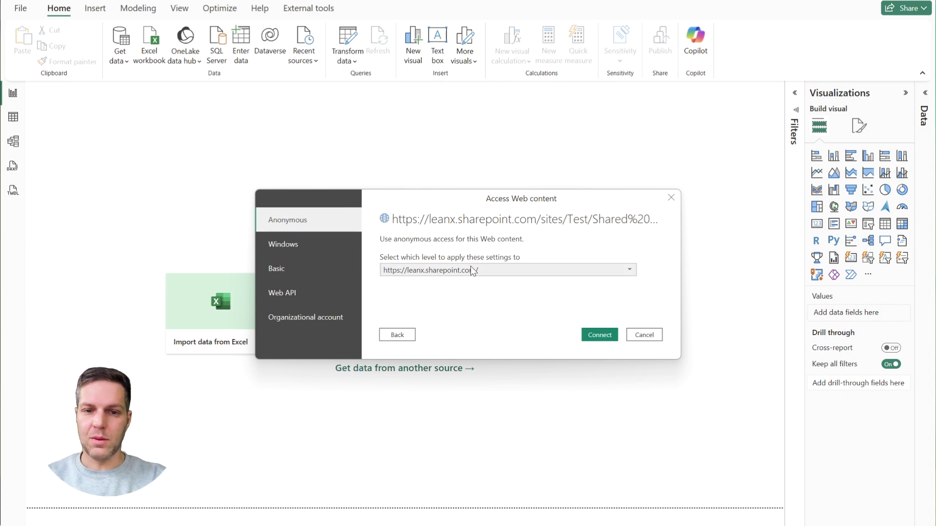
click(301, 325)
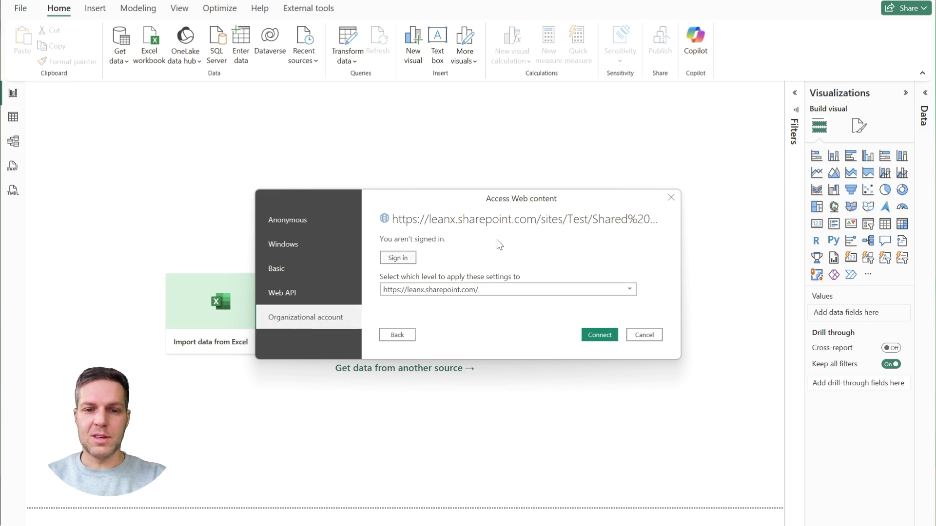
click(397, 258)
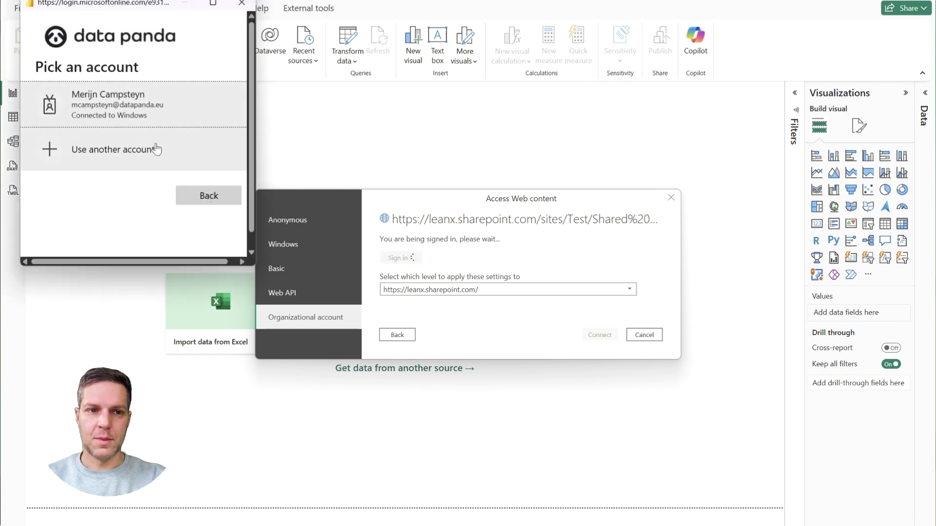
click(131, 111)
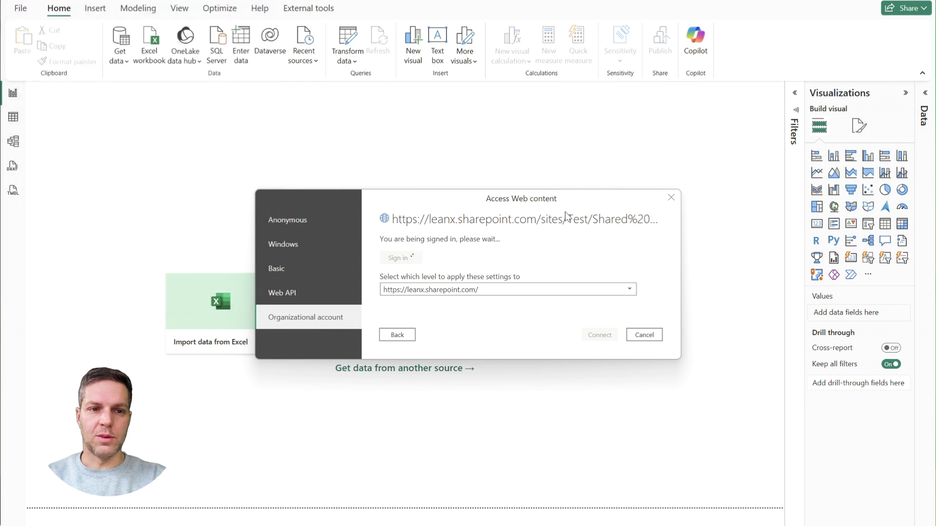
click(599, 335)
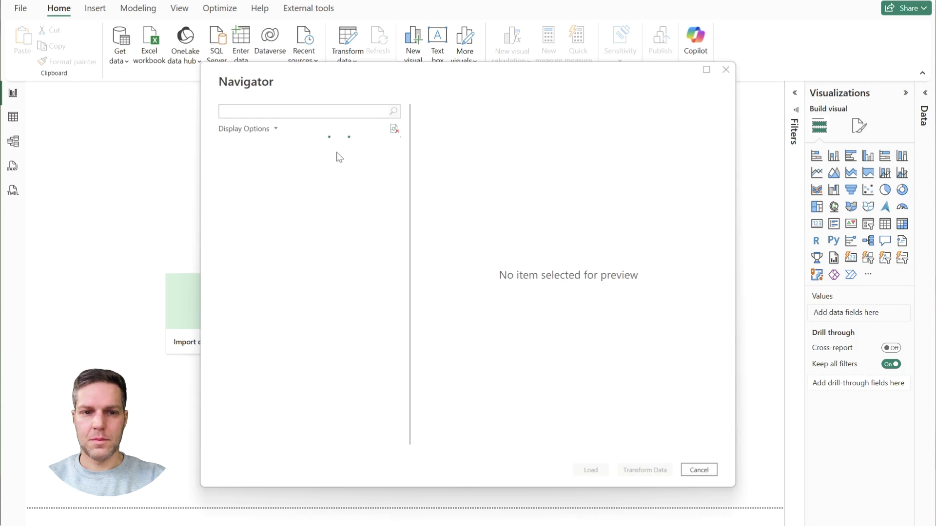
Preview Sheet1 of the workbook, select it for import and load it into the report
click(271, 163)
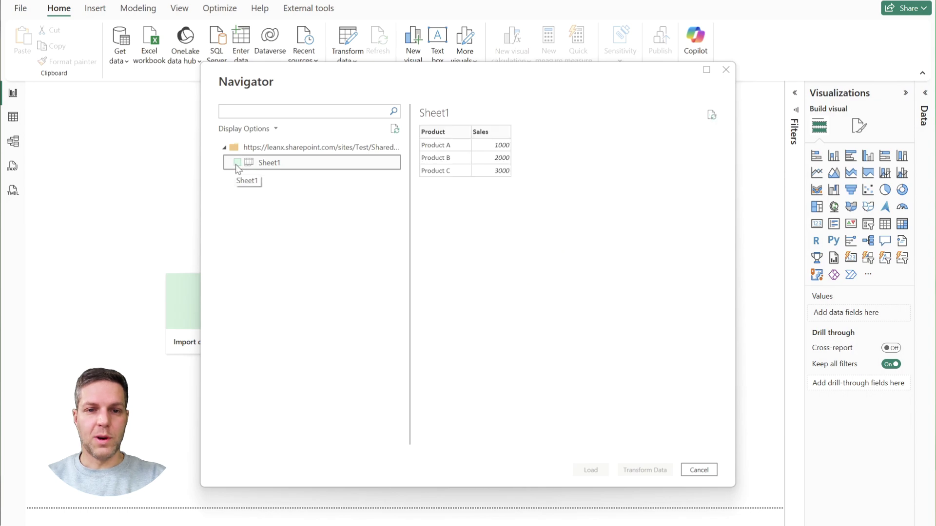
click(237, 163)
click(591, 470)
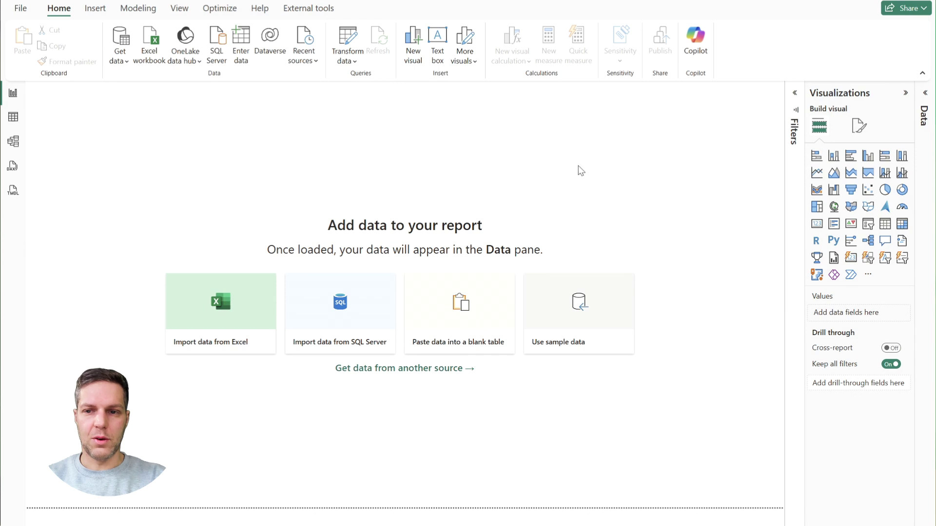
Show the fields of the Sheet1 table and add Product to the report canvas as a new table visual
click(925, 93)
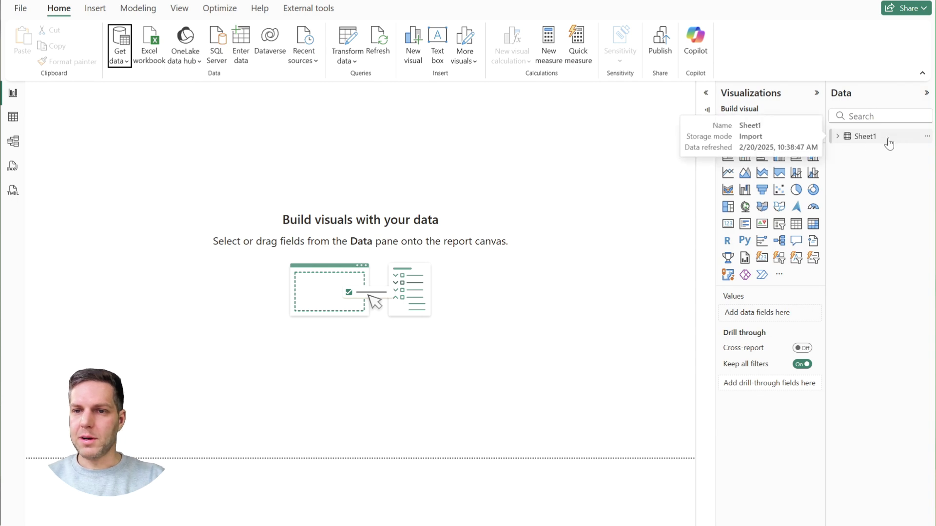
click(837, 136)
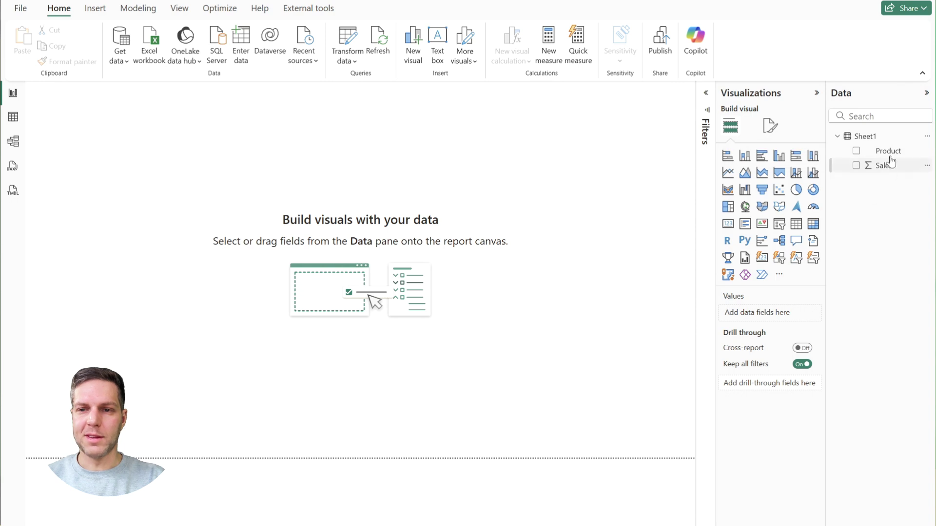
drag(890, 155, 324, 209)
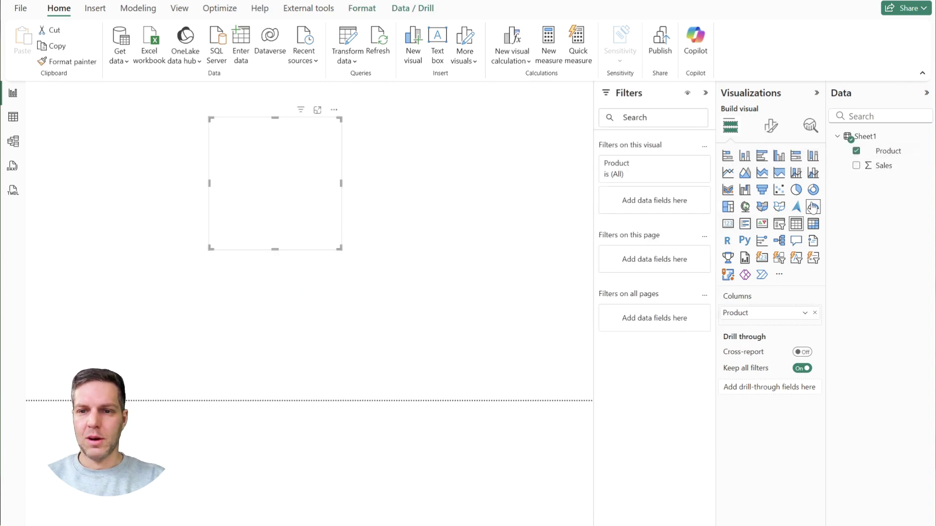
Add the Sales field to the table visual next to Product and enlarge the table's text
drag(884, 169, 293, 175)
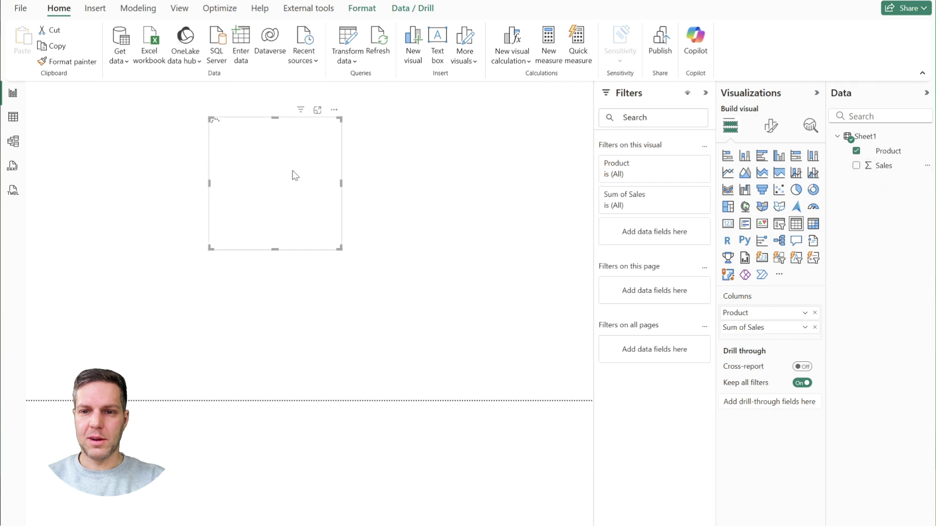
click(773, 130)
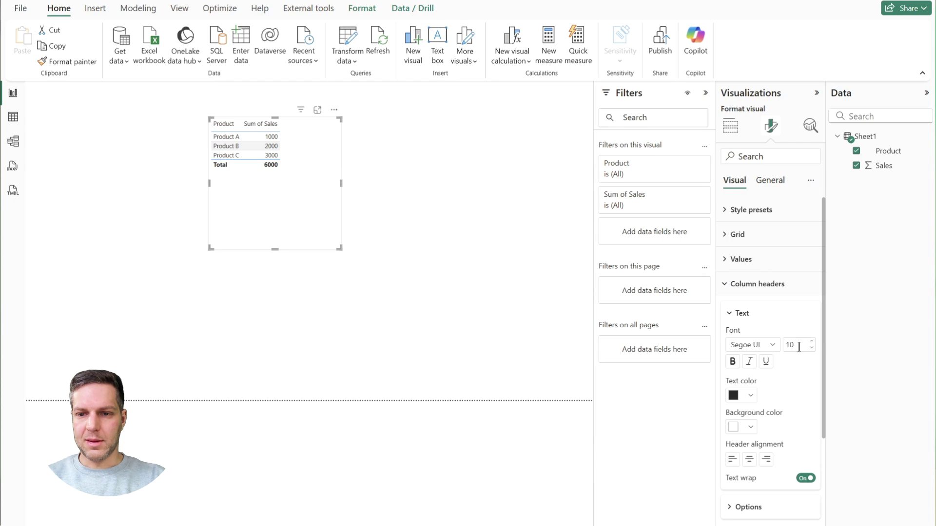
click(457, 211)
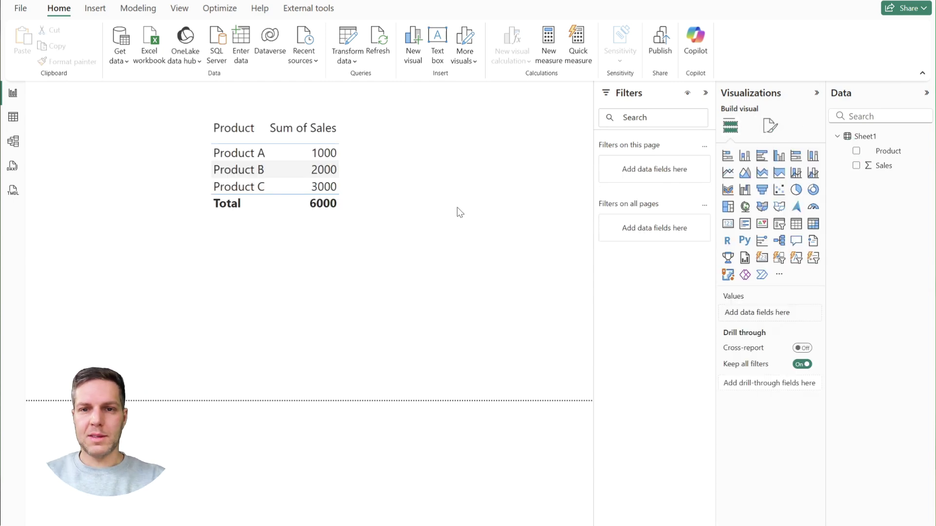
Start publishing the report and save it under the name Power Automate
key(ctrl+s)
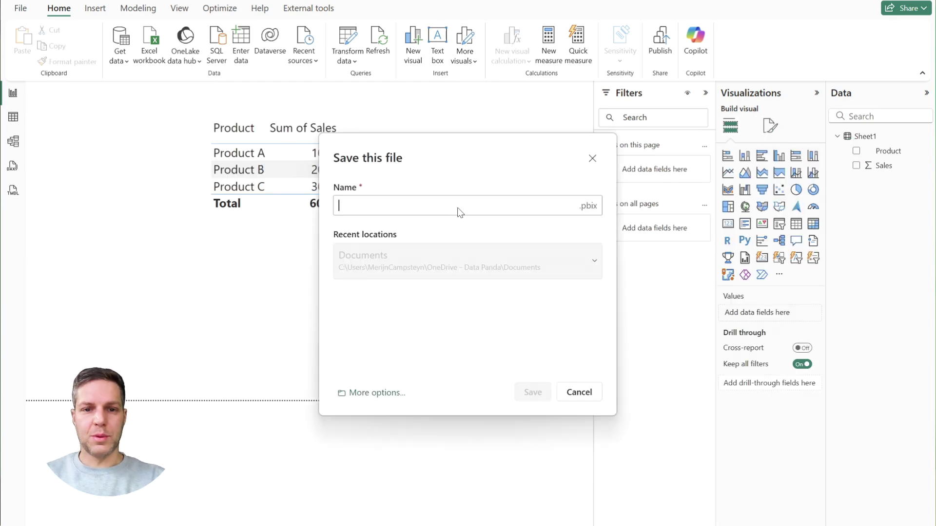
click(580, 392)
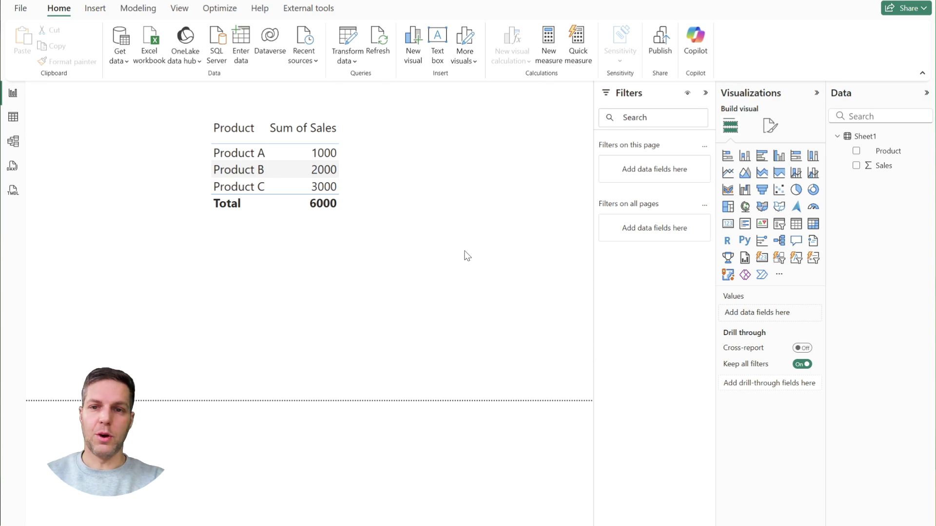
click(661, 46)
click(515, 304)
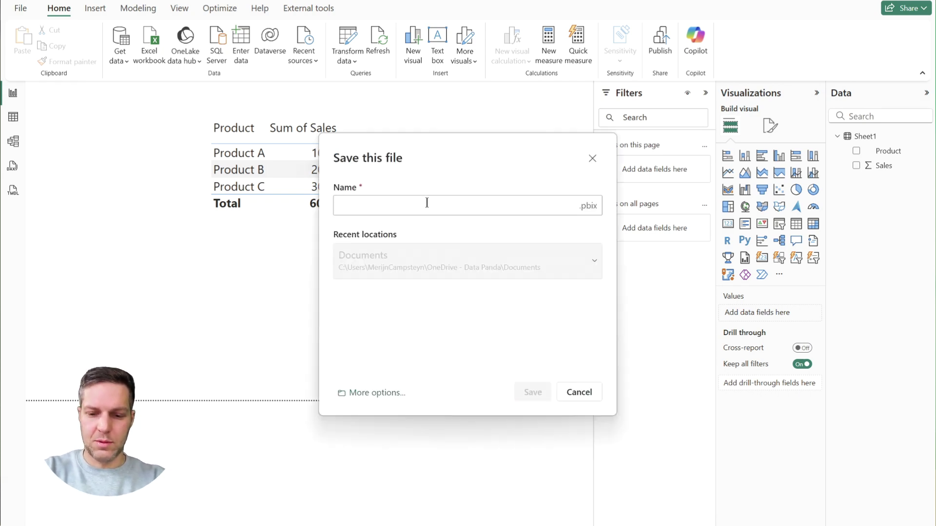
text(Power Automate)
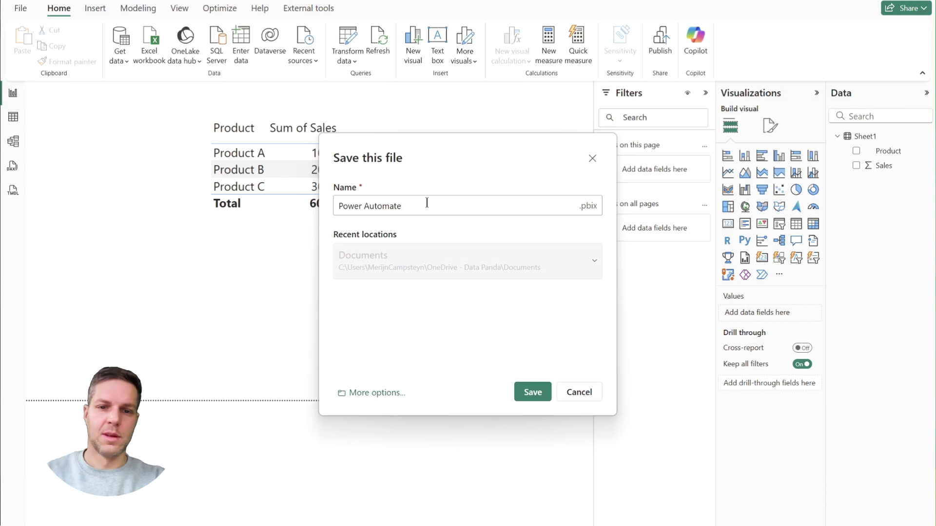
click(536, 395)
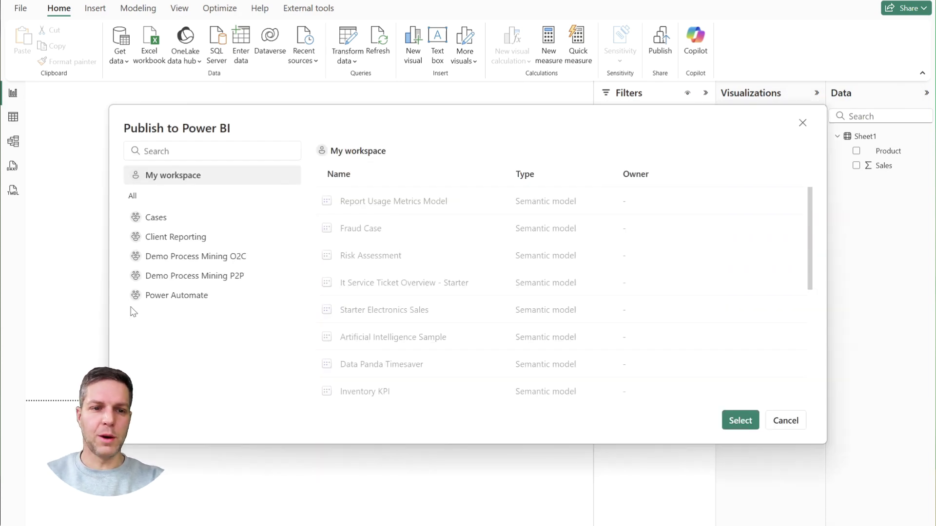
Publish the report to the Power Automate workspace and dismiss the publishing dialog
click(169, 297)
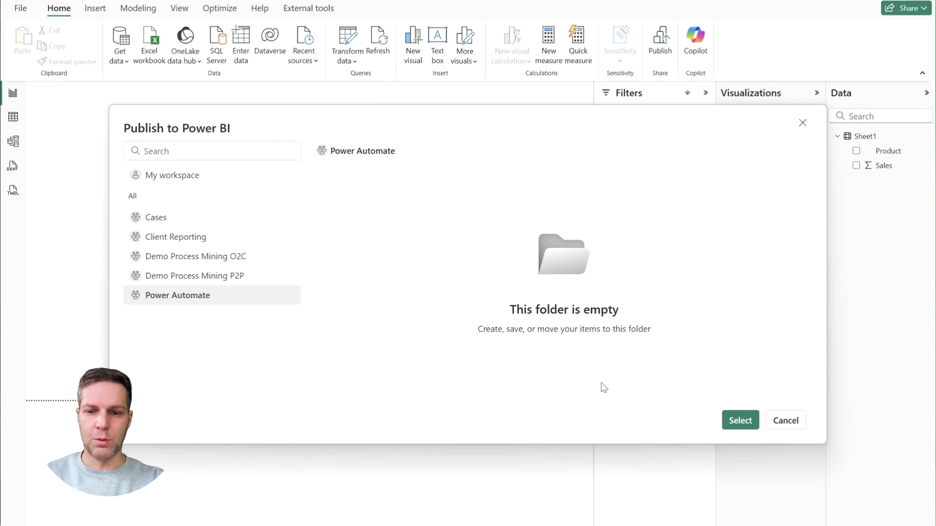
click(739, 422)
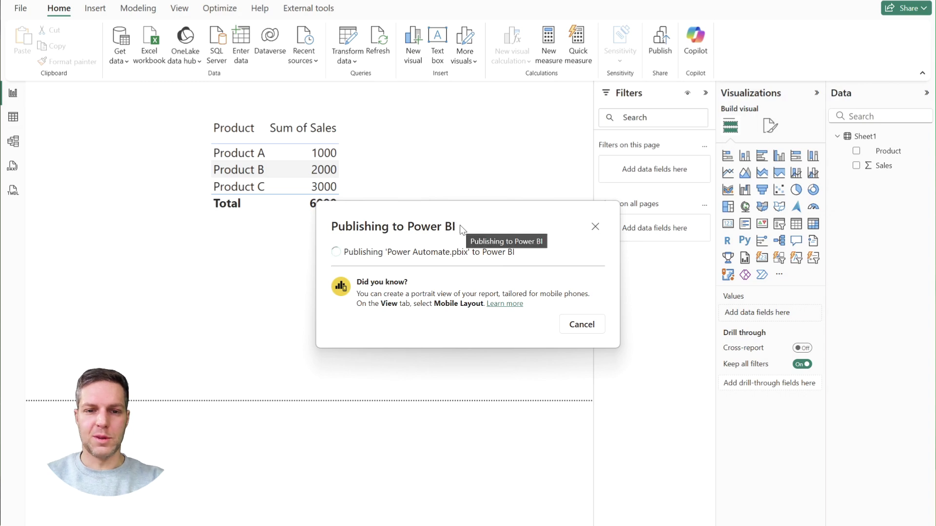
click(568, 363)
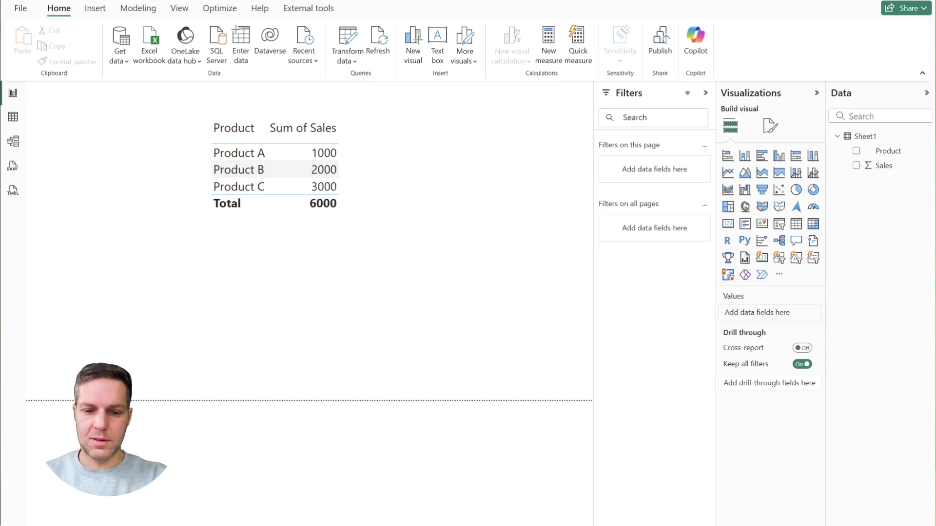
Switch to the Power BI service in the browser and open the published Power Automate report from its workspace
click(482, 525)
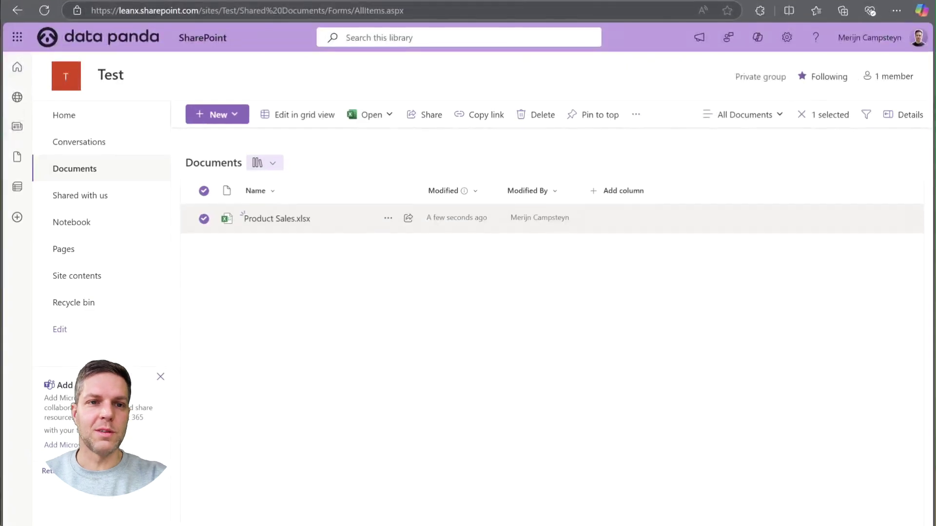
key(ctrl+Tab)
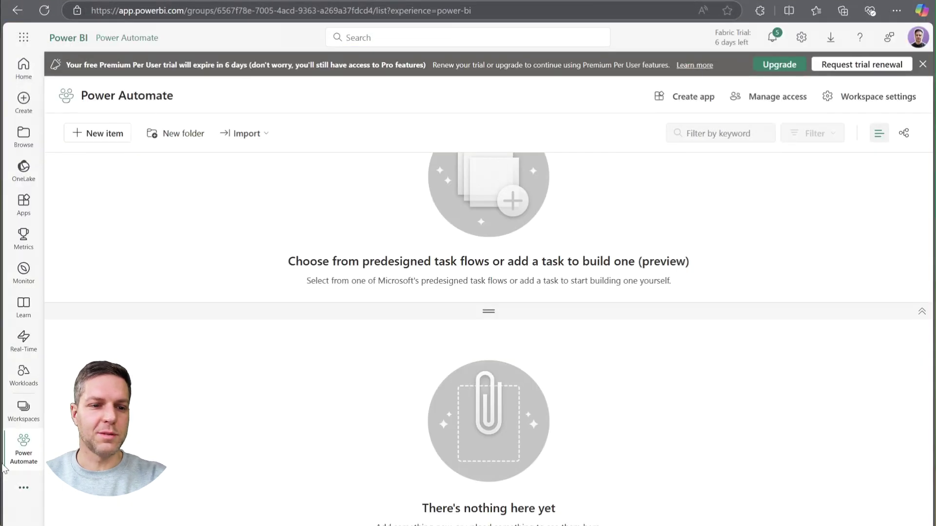
click(23, 410)
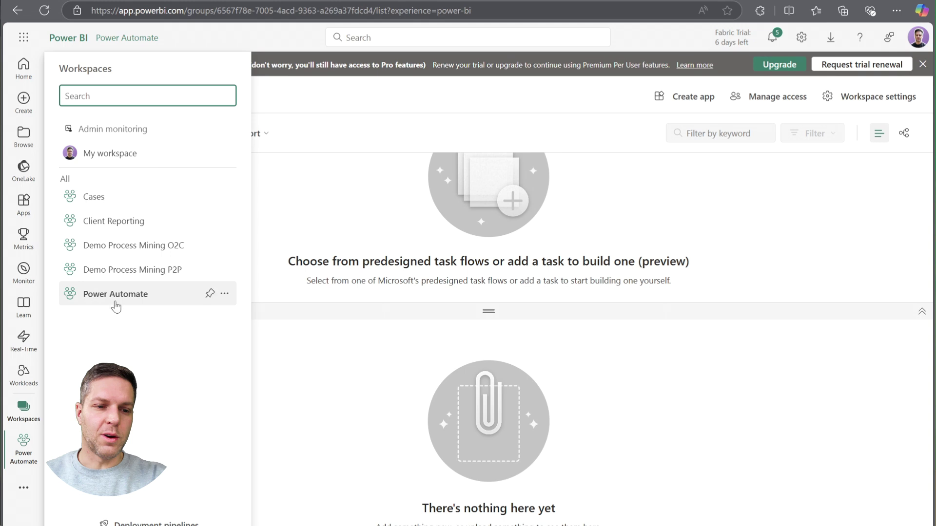
click(116, 295)
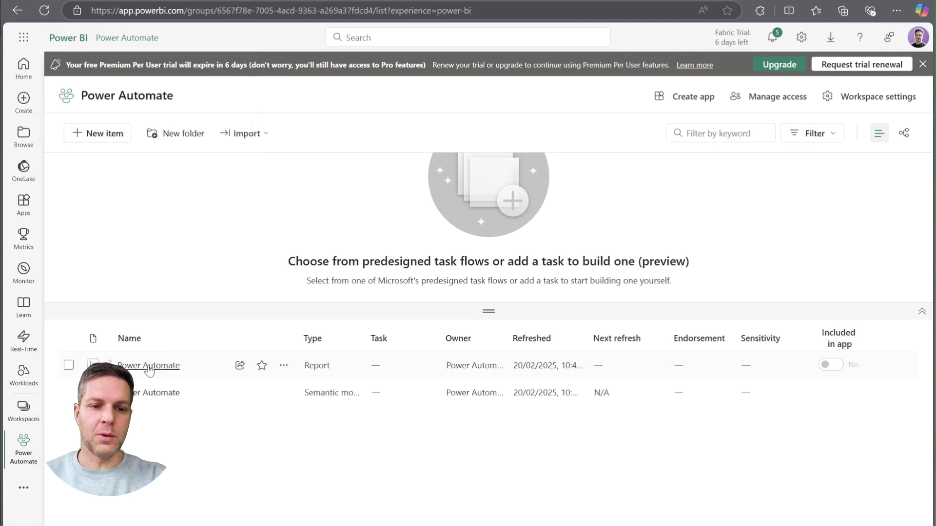
click(149, 371)
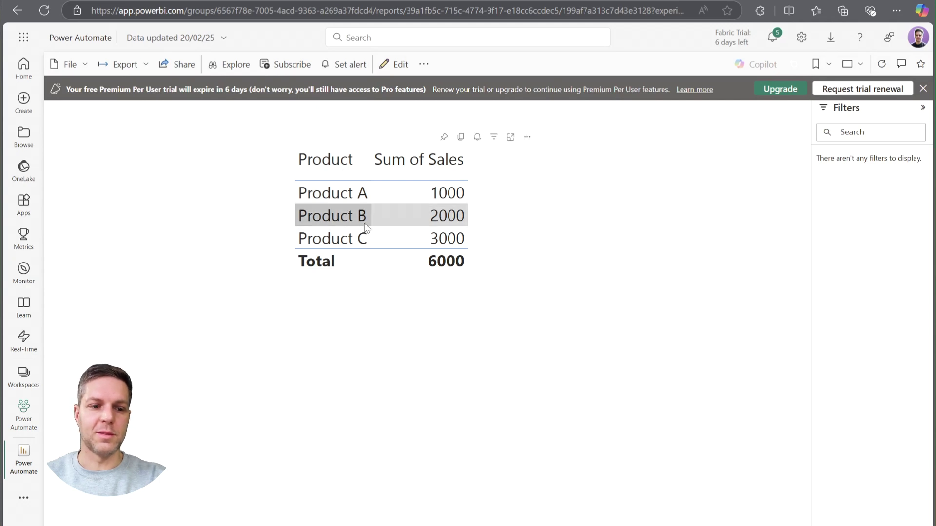
Return to the Power Automate workspace, open the semantic model's settings and review its data source credentials
click(23, 414)
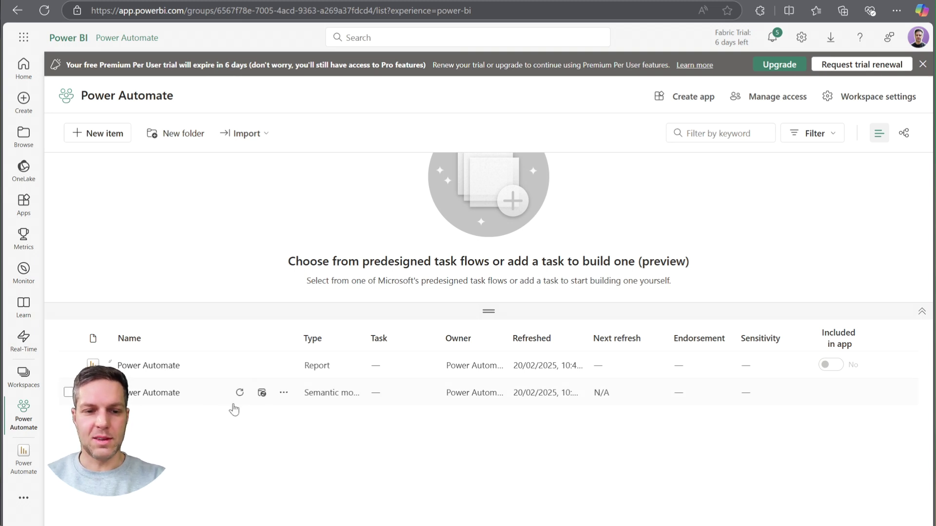
click(262, 395)
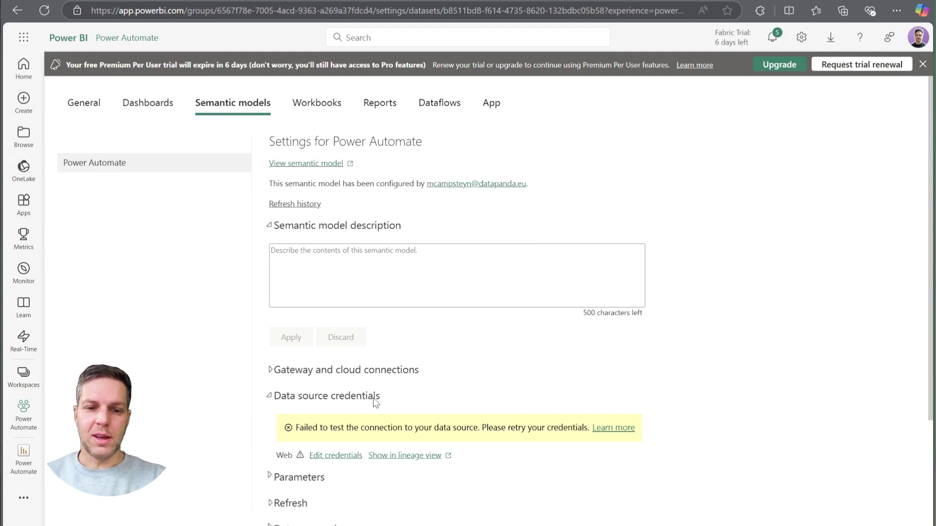
scroll(466, 382, down, 3)
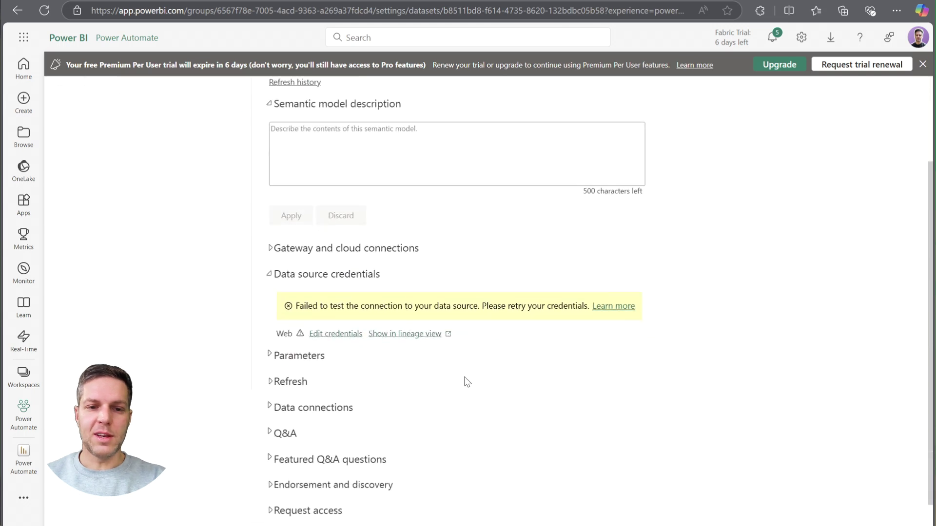
scroll(466, 382, up, 1)
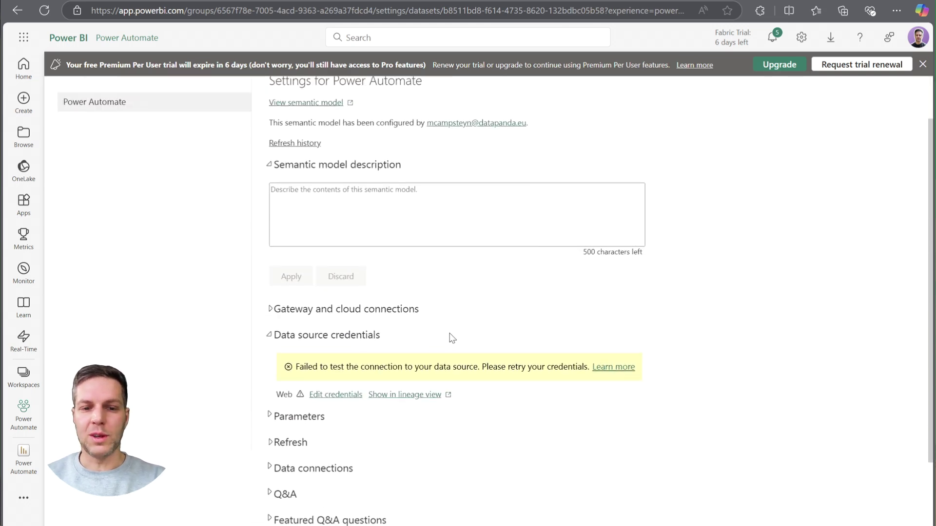
scroll(443, 343, up, 1)
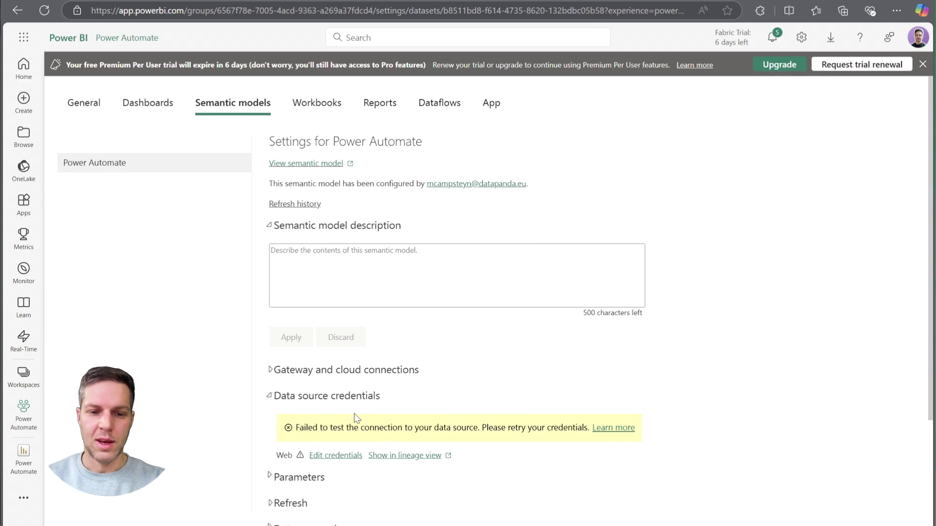
Edit the Web data source credentials to use OAuth2 with privacy level None and sign in with the existing organizational account
click(332, 457)
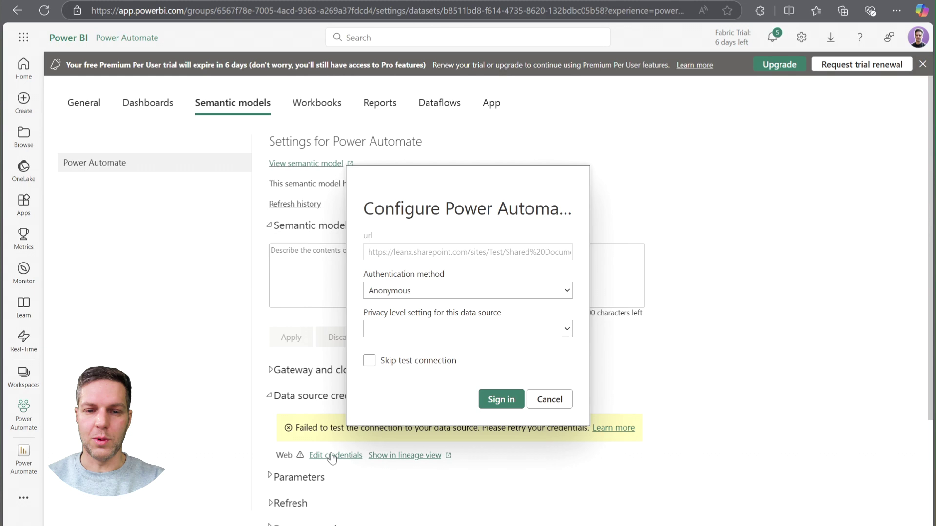
click(431, 292)
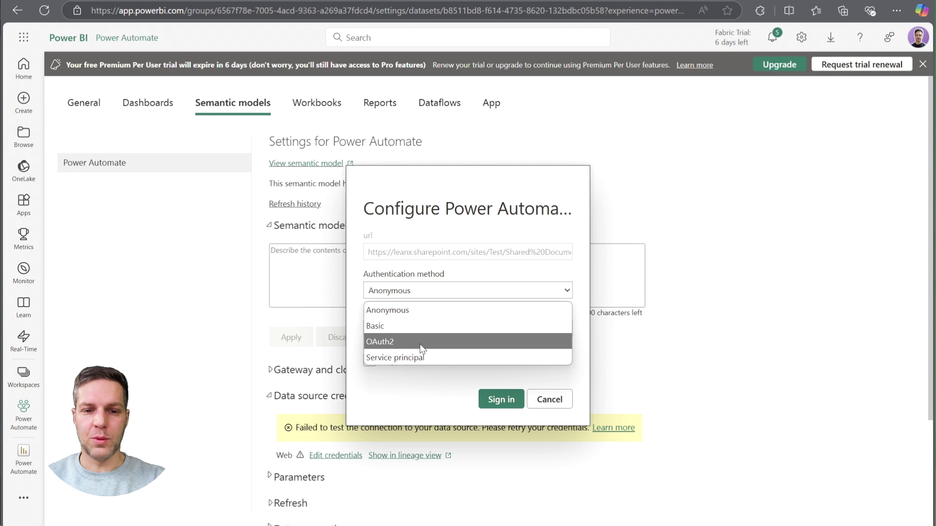
click(401, 343)
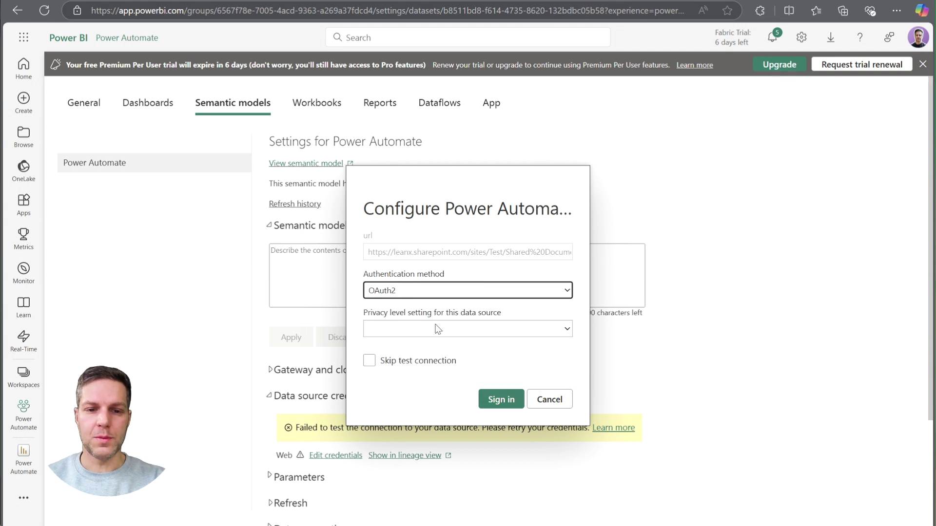
click(436, 329)
click(411, 348)
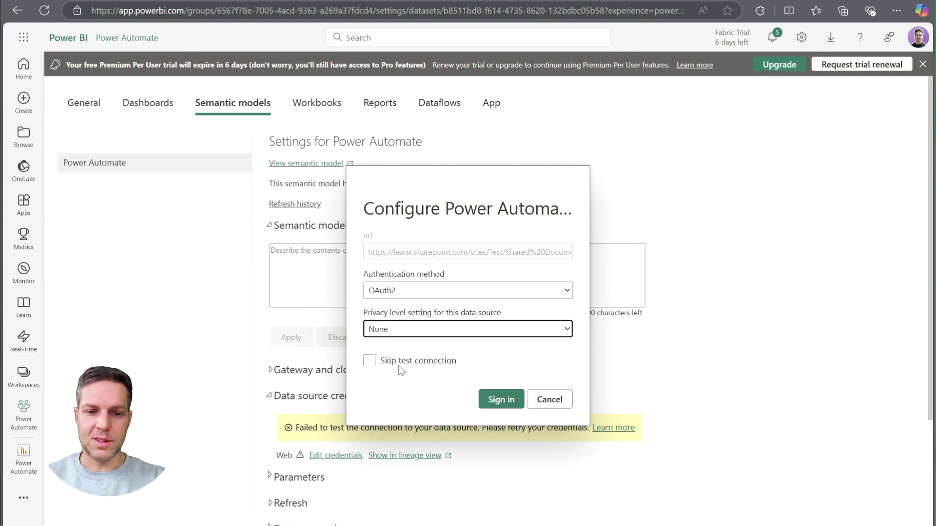
click(502, 401)
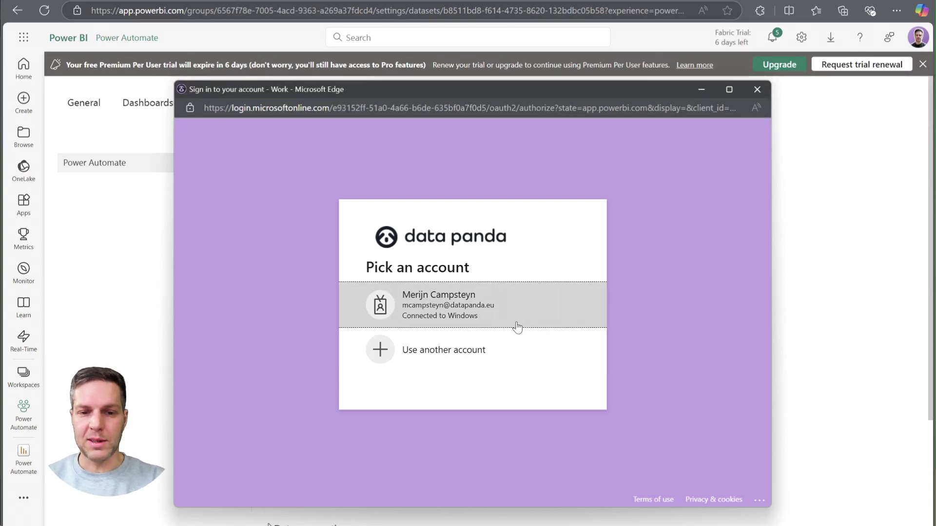
click(508, 311)
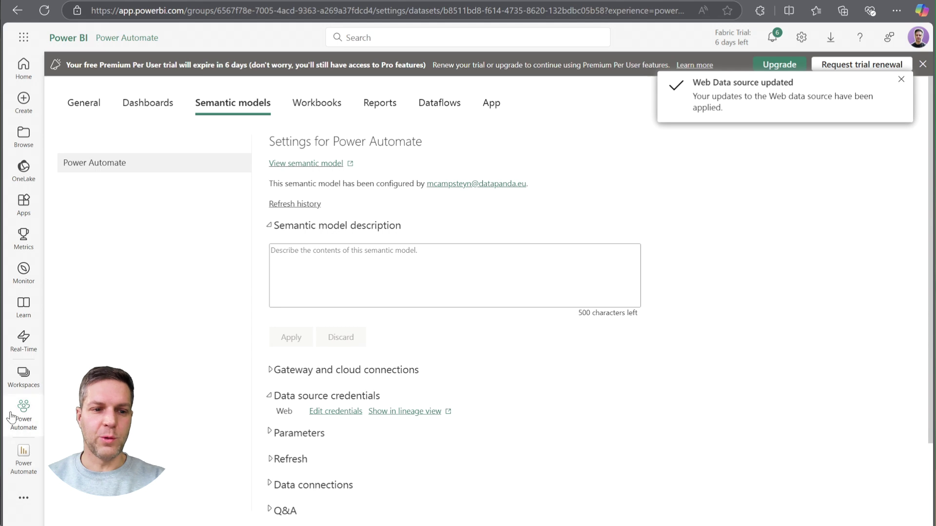
Refresh the Power Automate semantic model from the workspace and check its refresh history
click(22, 418)
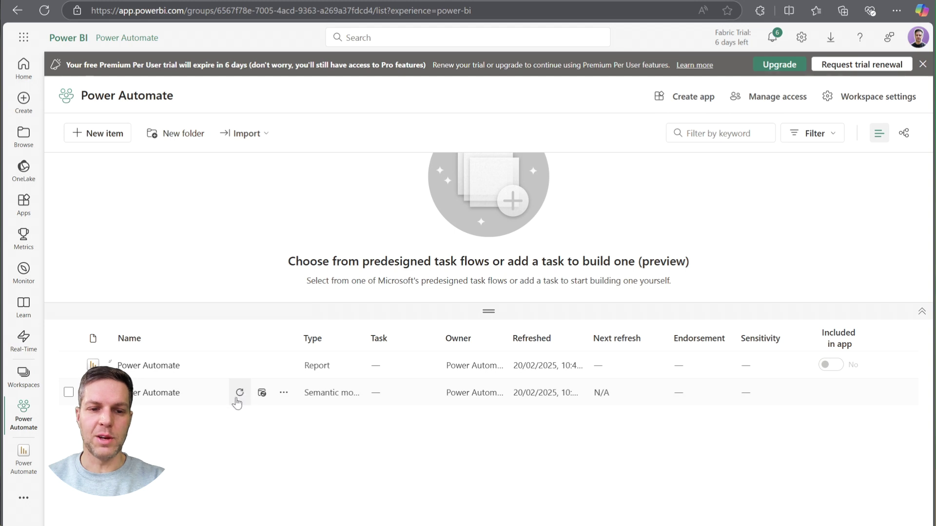
click(240, 395)
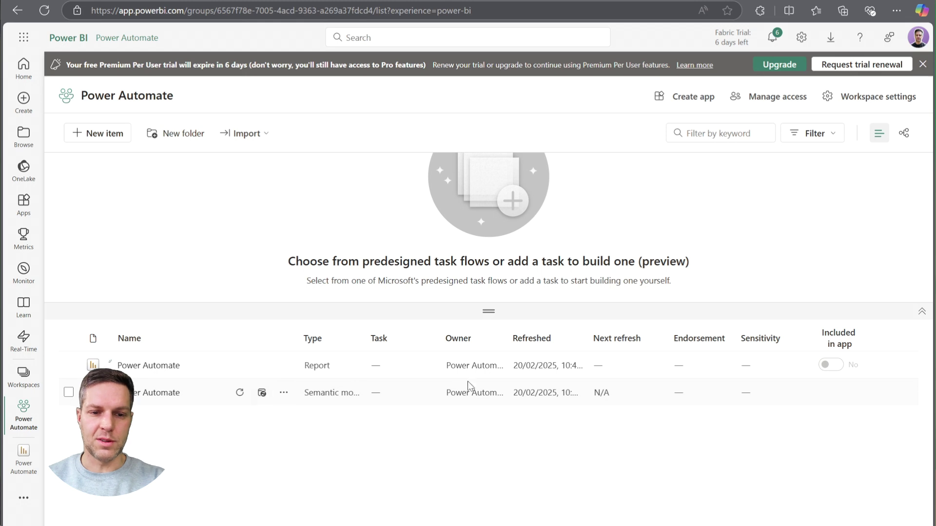
click(261, 393)
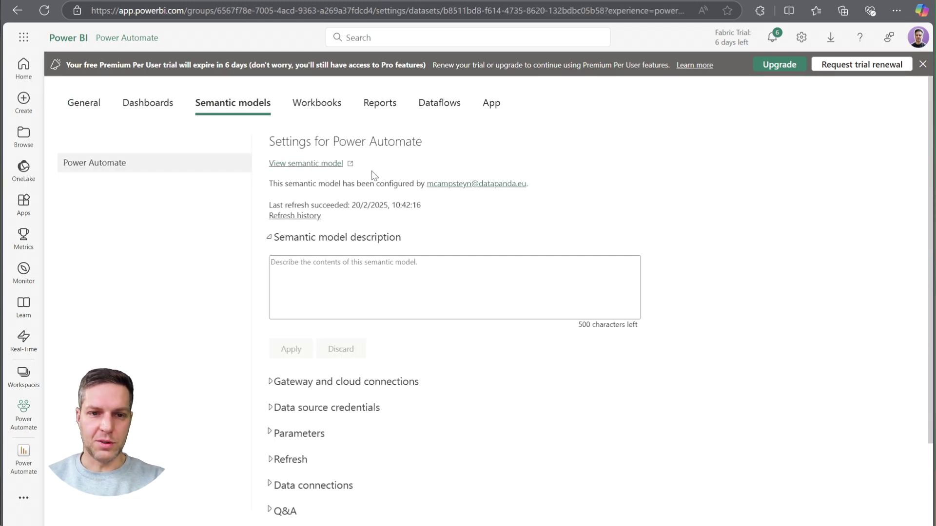
click(298, 216)
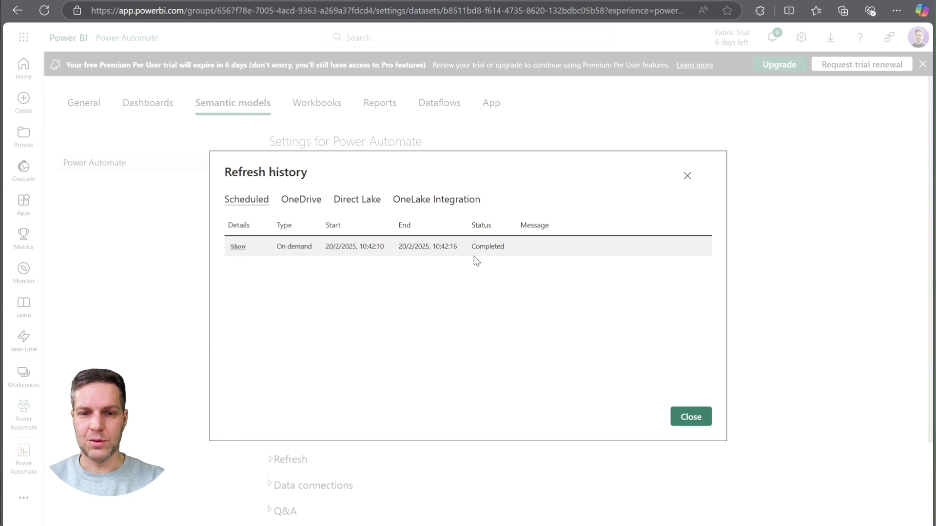
click(692, 417)
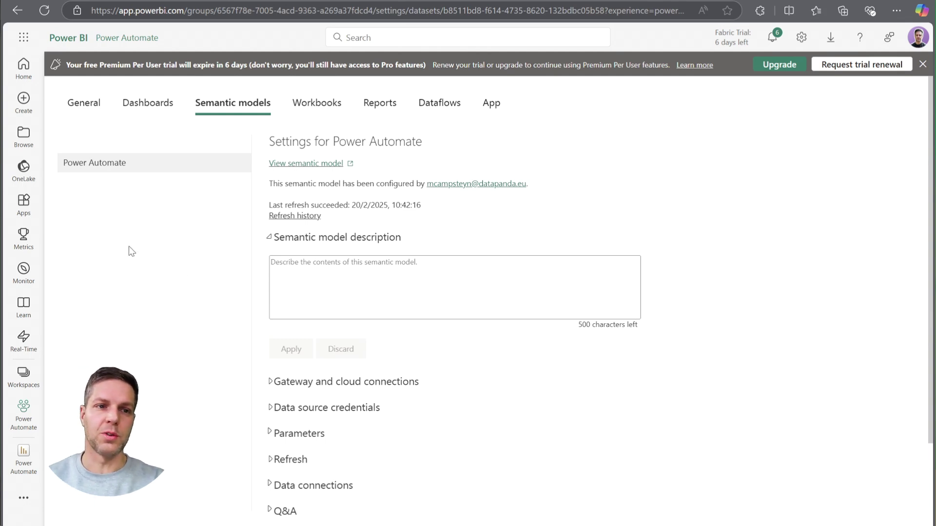
Switch to the Power Automate web app and show the My flows page
click(23, 43)
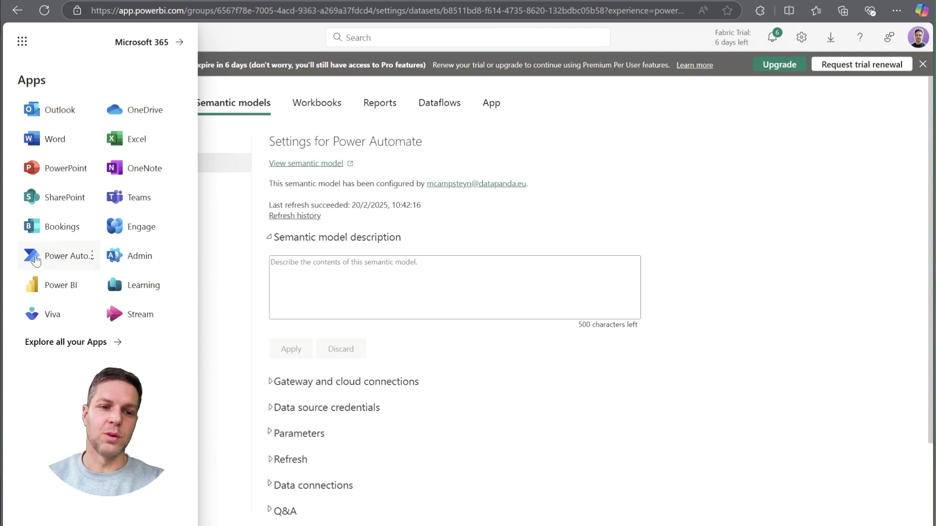
click(58, 256)
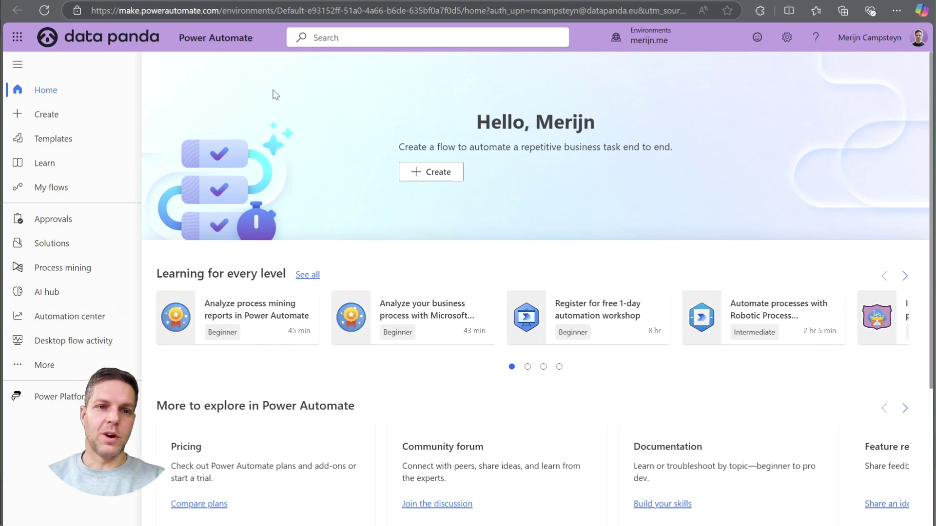
click(49, 193)
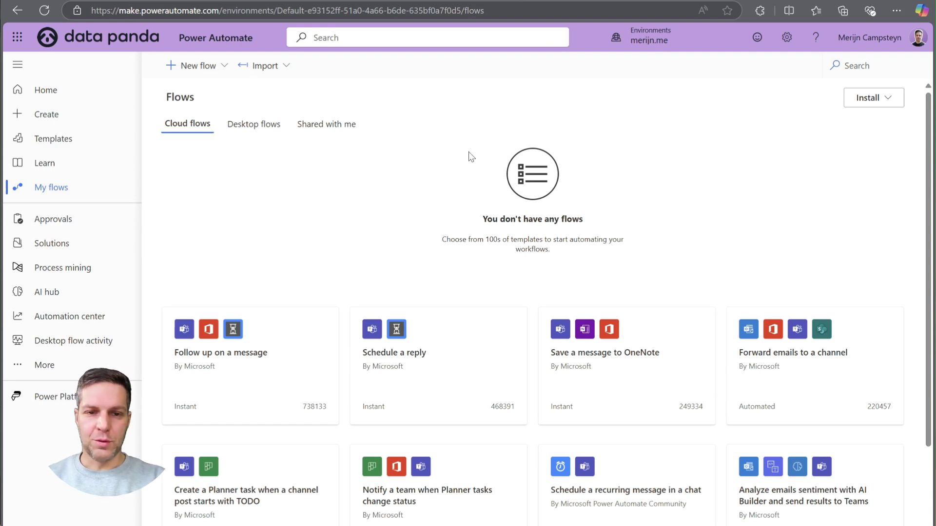
Start a new automated cloud flow from blank and name it Power Bi Refresh
click(192, 68)
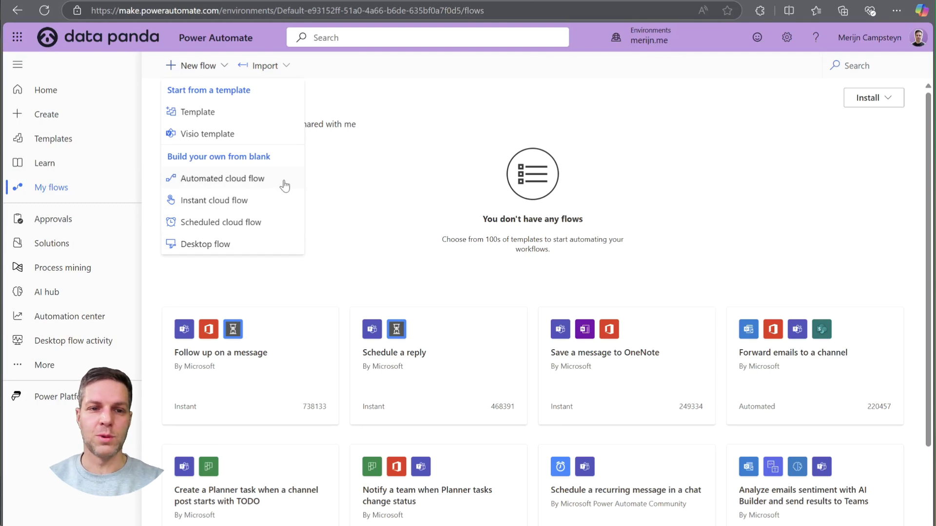
click(245, 182)
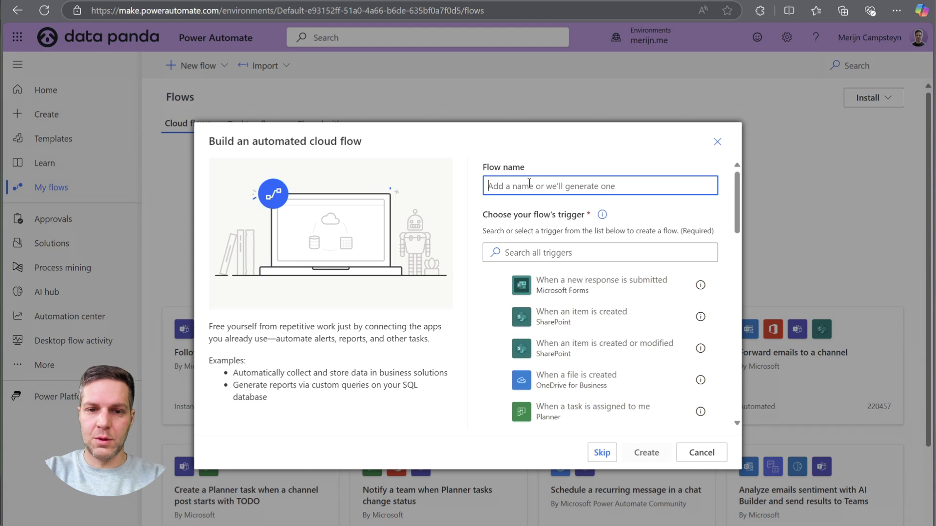
text(Powe)
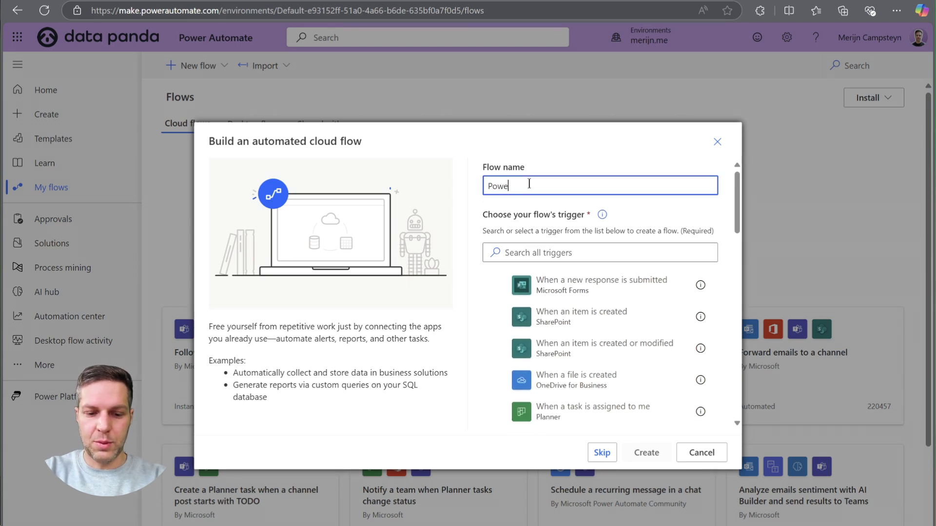
text(r Bi refresh)
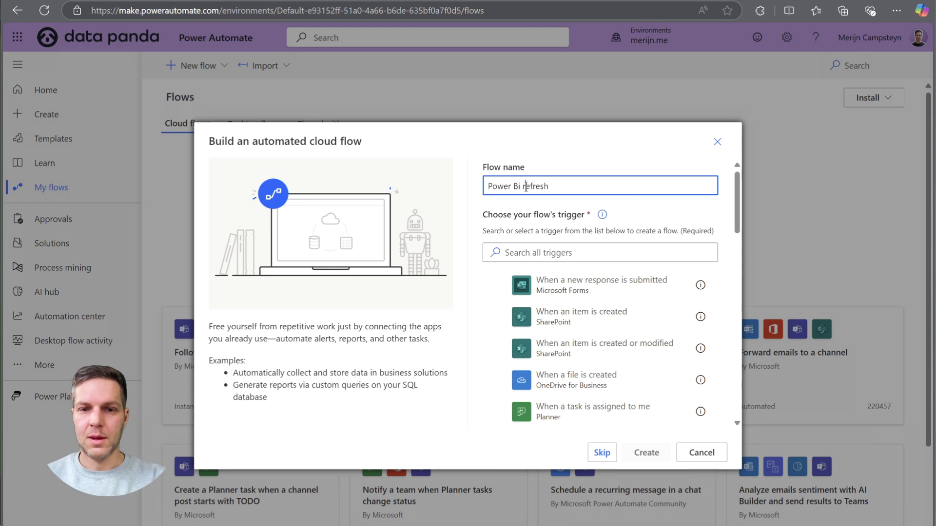
key(BackSpace)
text(R)
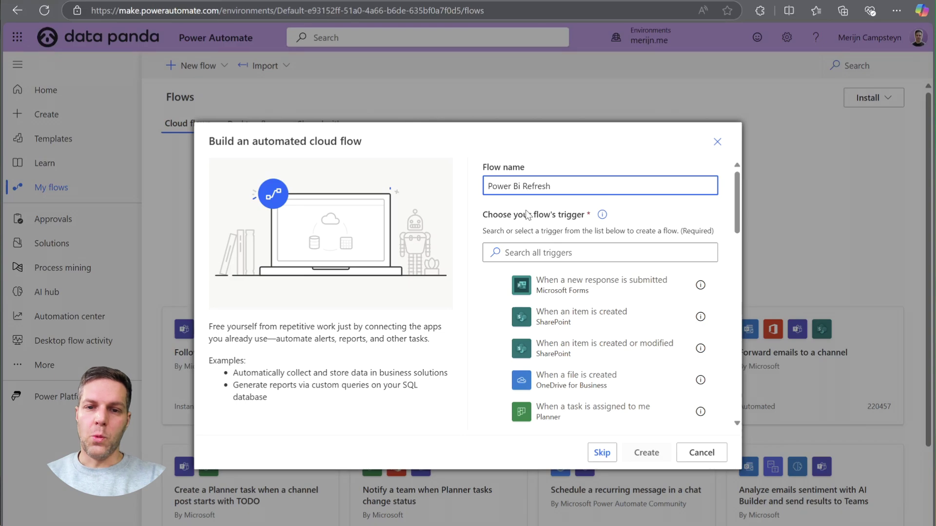
Search the triggers for Sharepoint, choose When an item or a file is modified, and create the flow
click(528, 253)
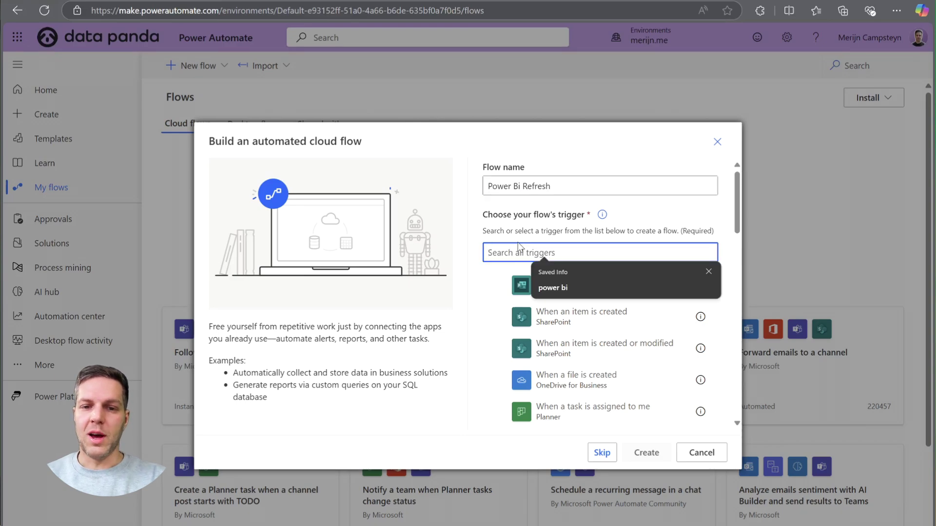
click(501, 232)
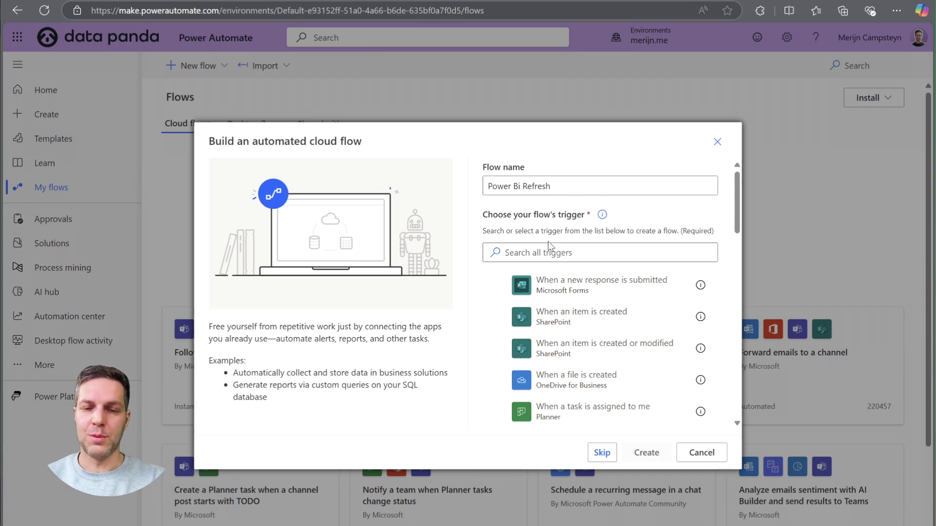
click(533, 253)
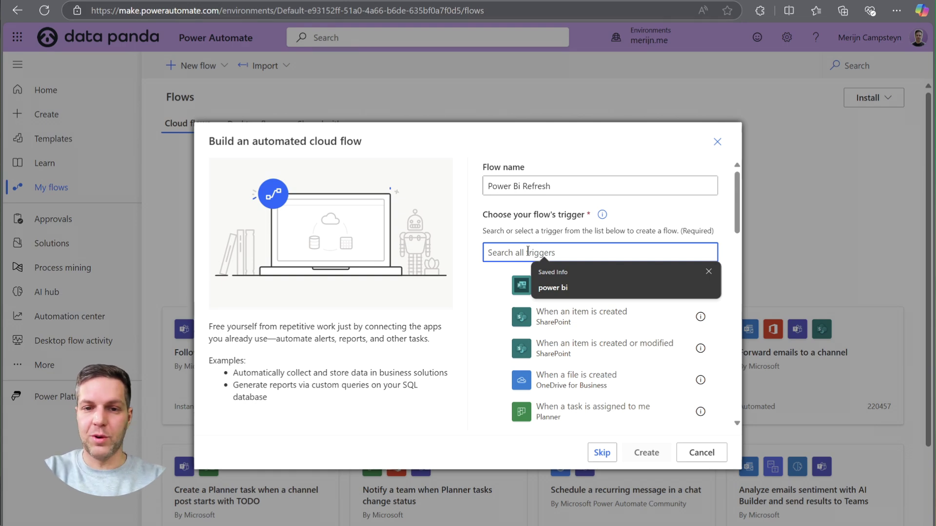
text(Sharepoint)
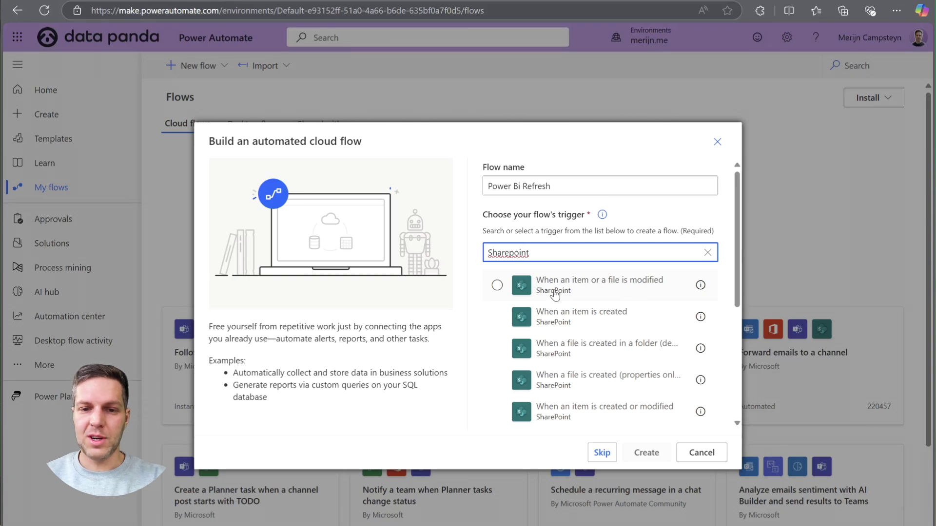
click(600, 289)
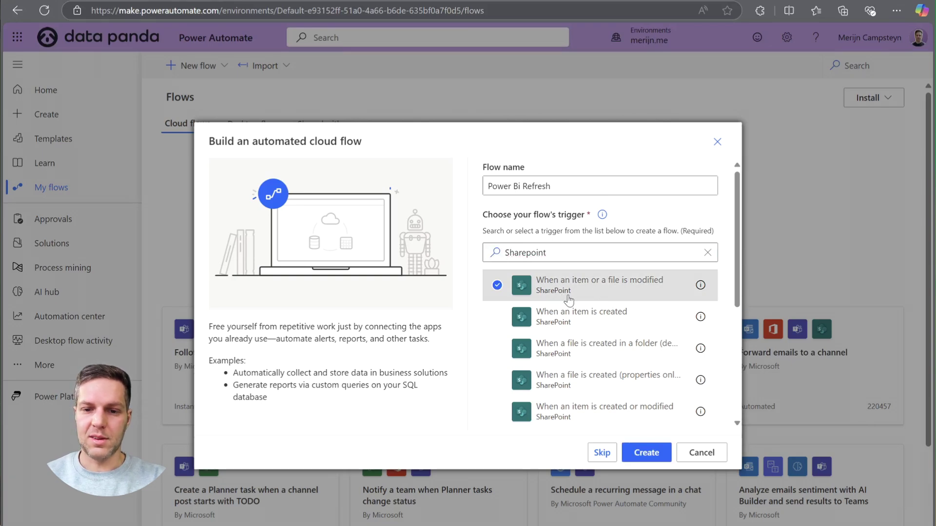
click(646, 453)
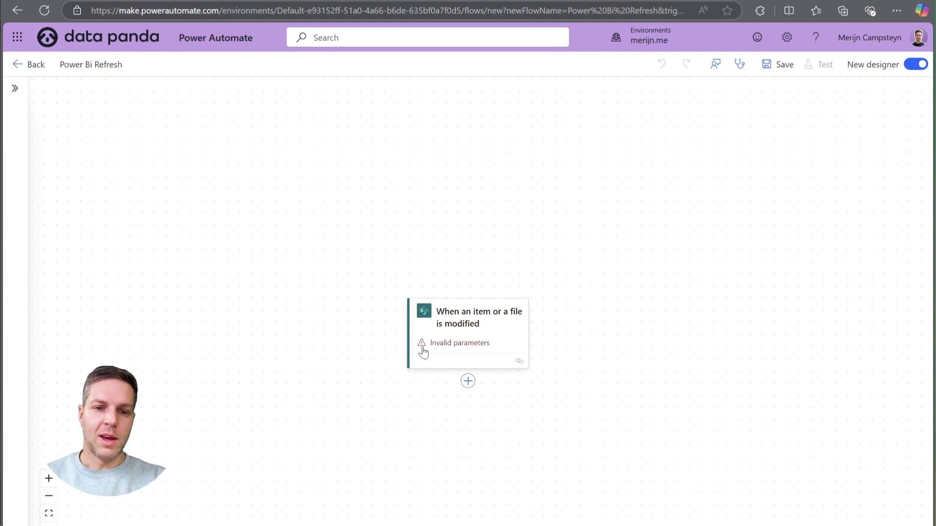
Add a new SharePoint connection to the When an item or a file is modified trigger, signing in with the existing organizational account
click(458, 349)
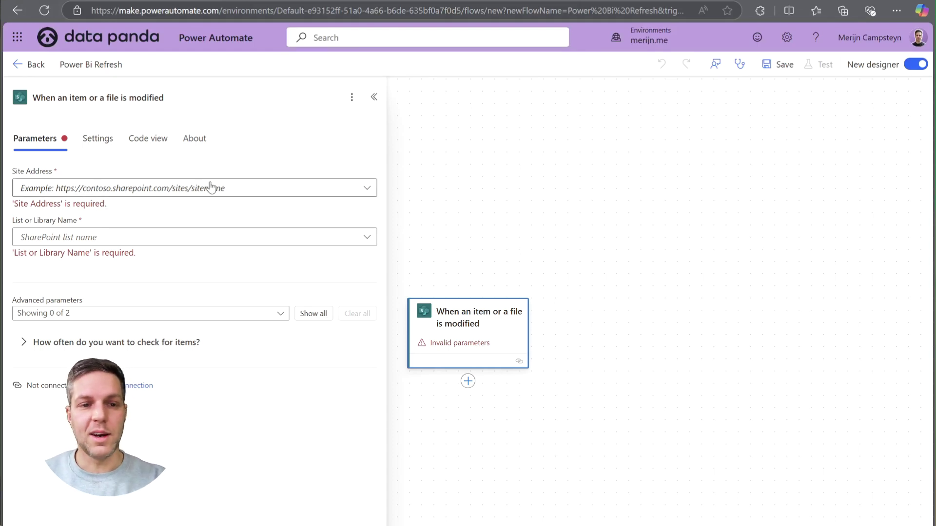
click(367, 188)
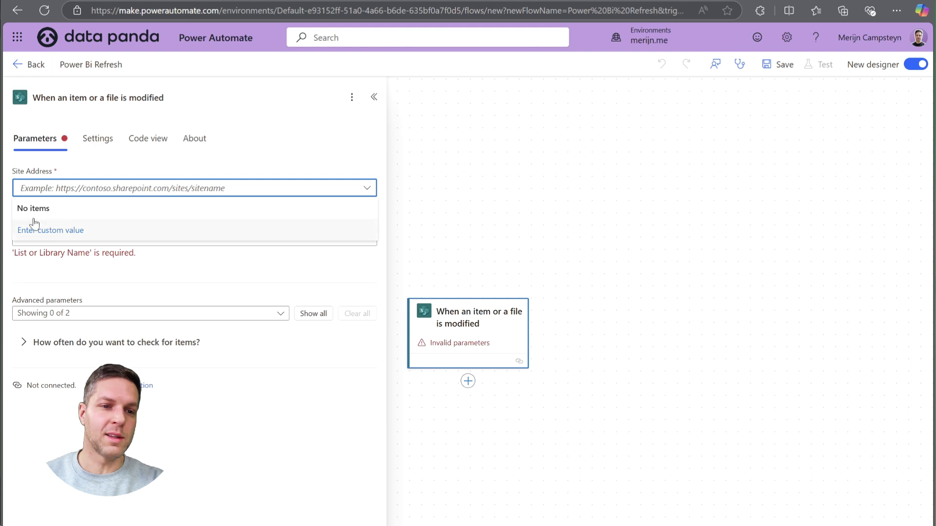
click(336, 162)
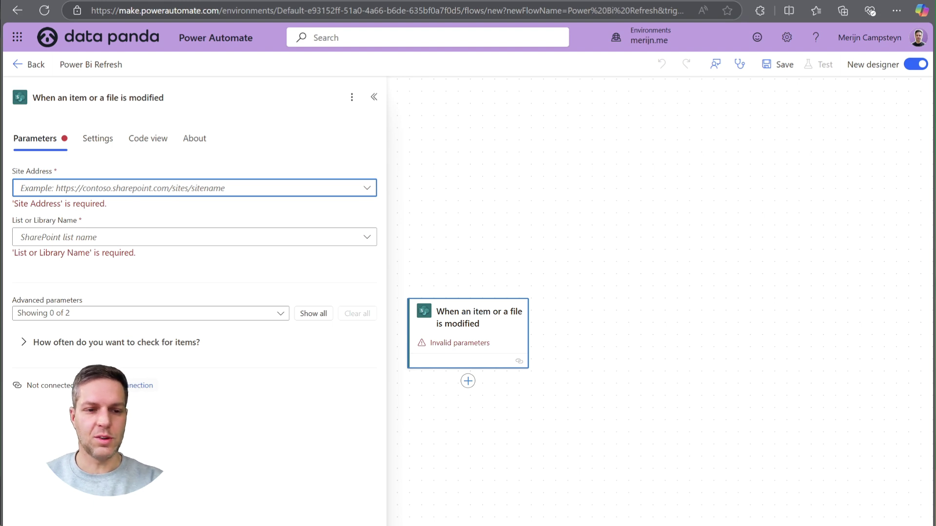
click(134, 388)
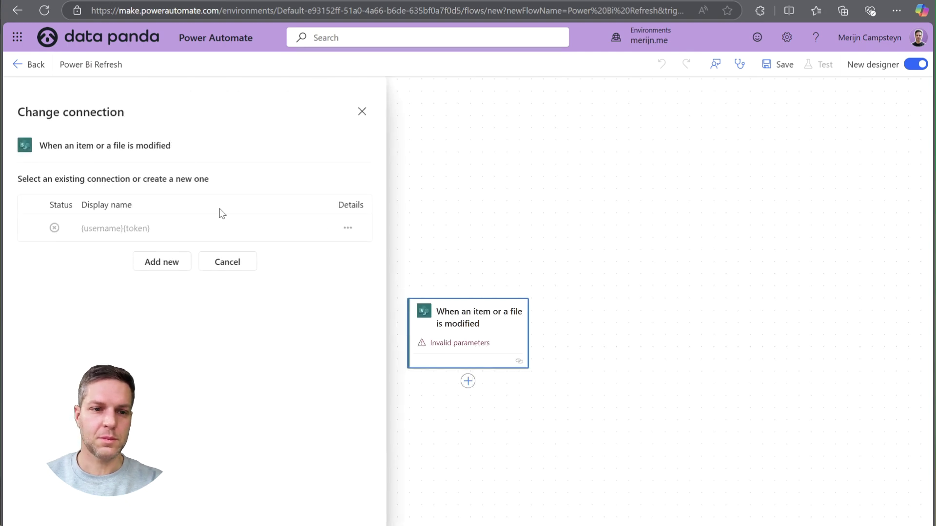
click(161, 266)
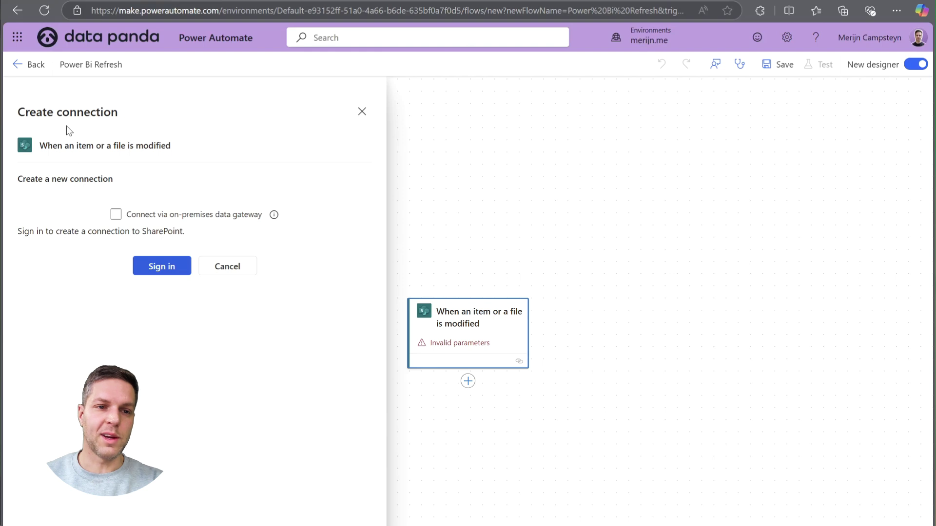
click(158, 270)
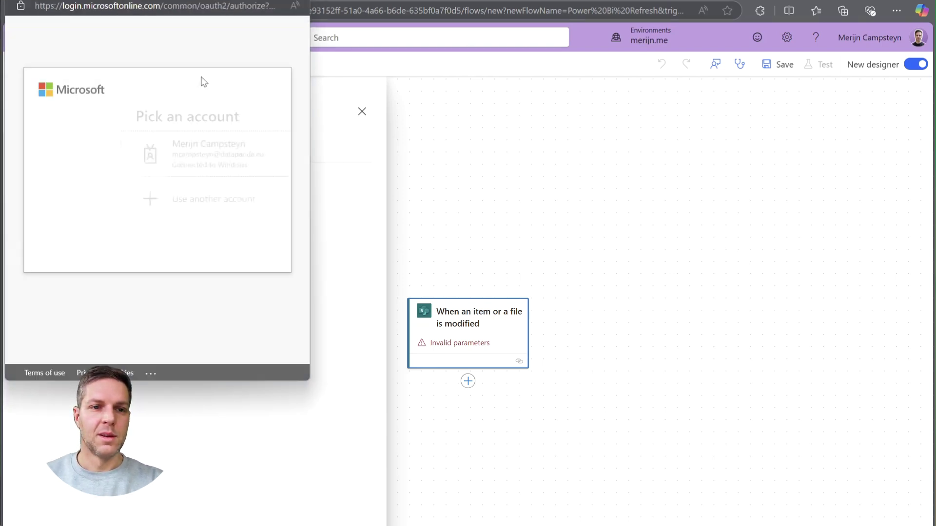
click(131, 157)
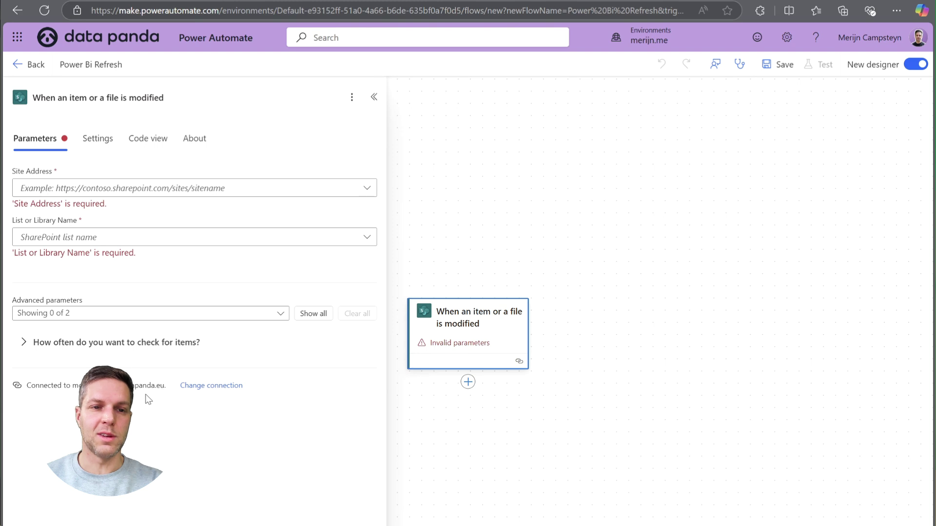
Set the trigger's site address to the Test site and its library to Documents
click(368, 189)
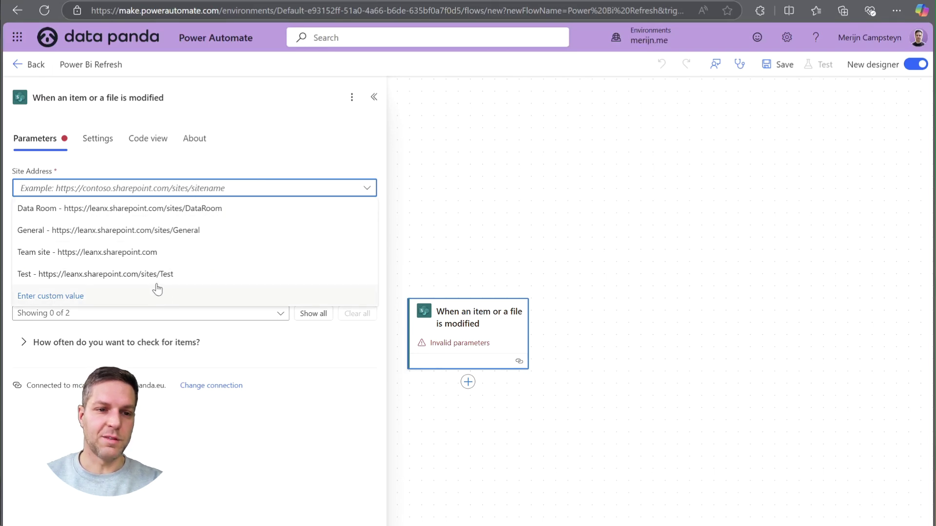
click(178, 277)
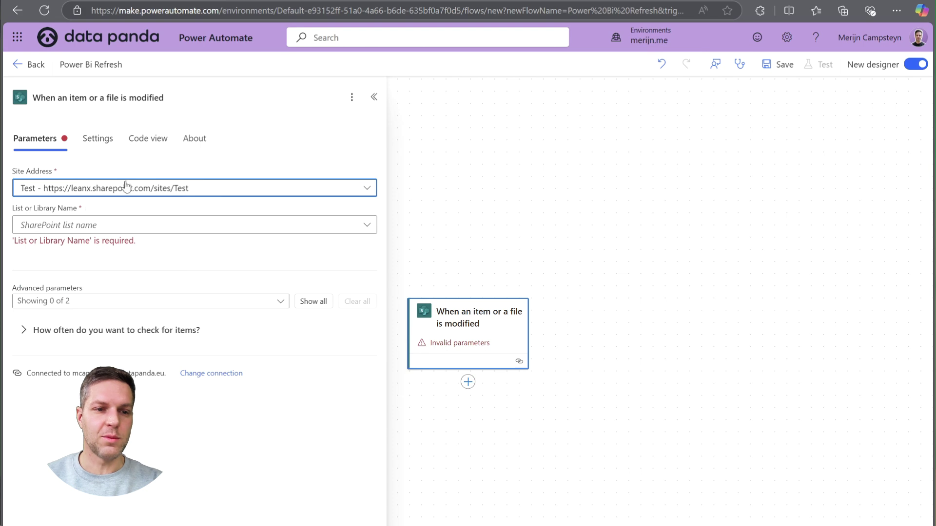
click(367, 226)
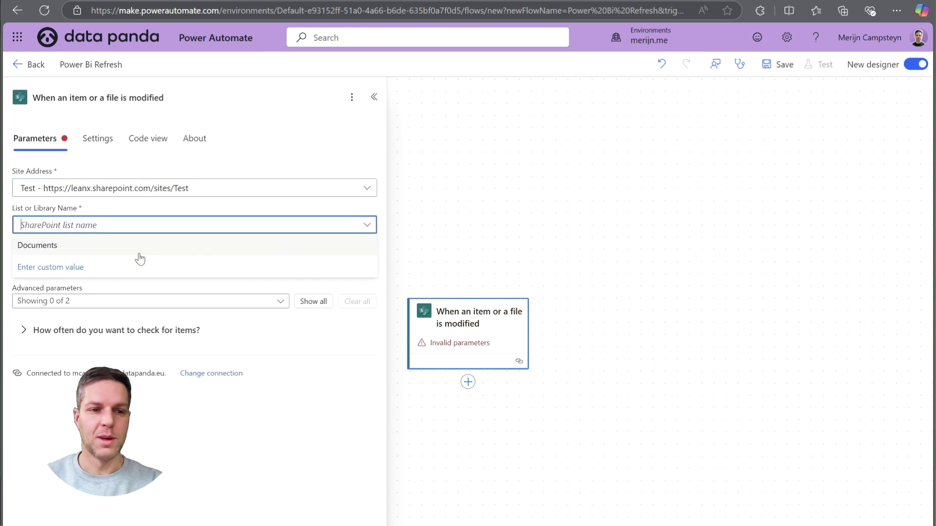
click(42, 250)
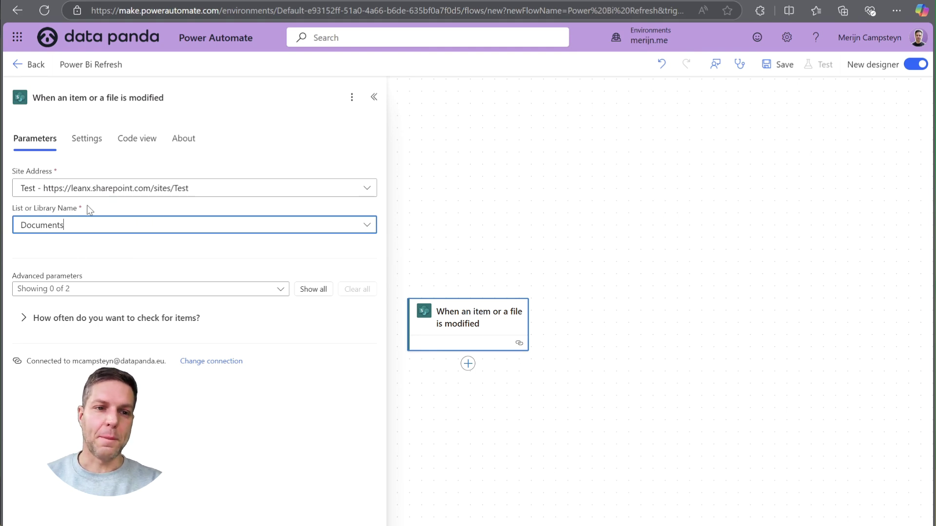
drag(87, 206, 16, 211)
click(134, 207)
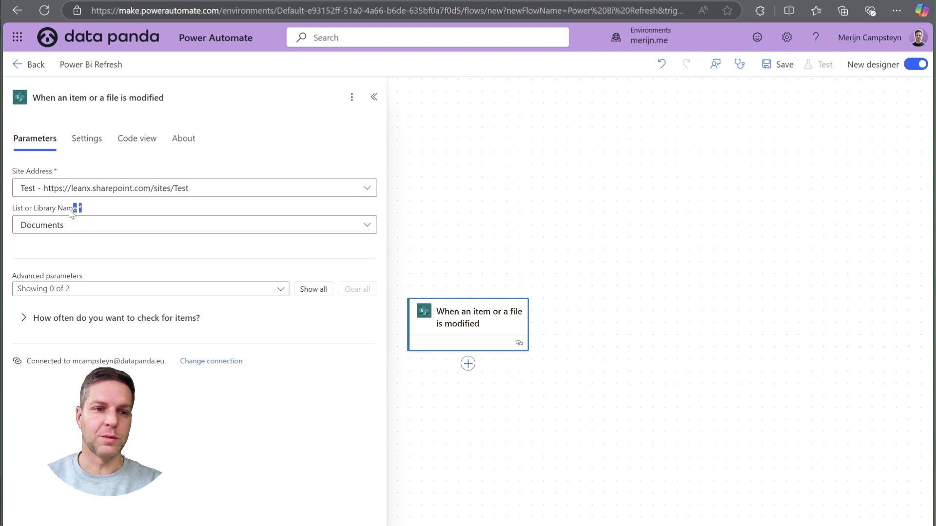
drag(69, 209, 51, 210)
click(38, 210)
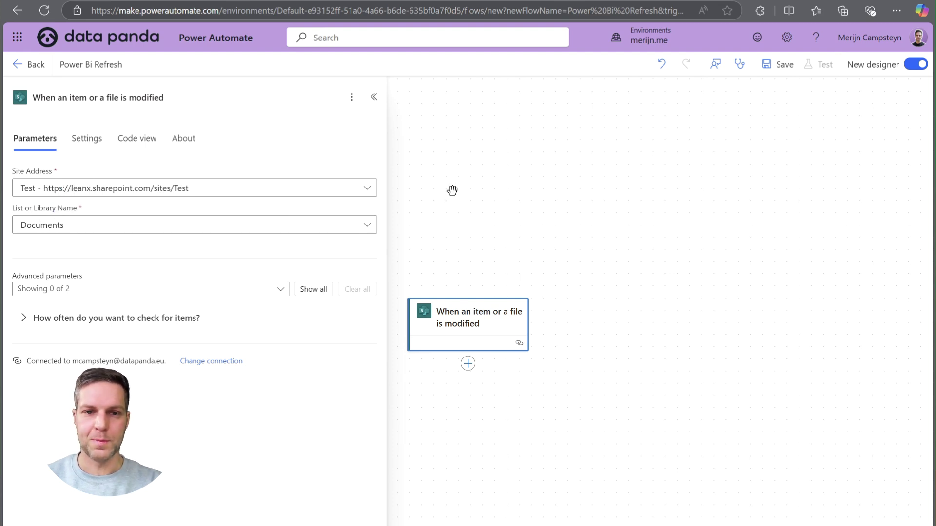
Add the Power BI action Refresh a dataset after the trigger and connect it with the existing organizational account
click(374, 99)
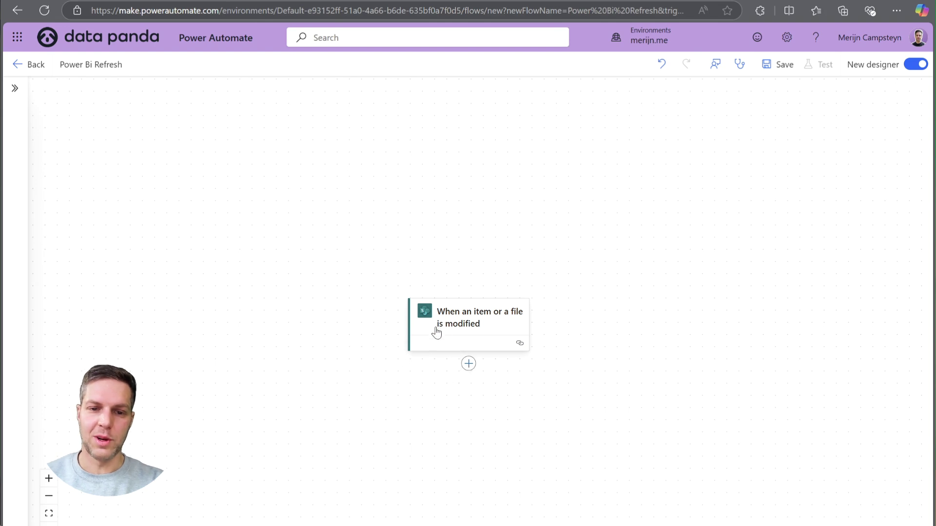
click(468, 364)
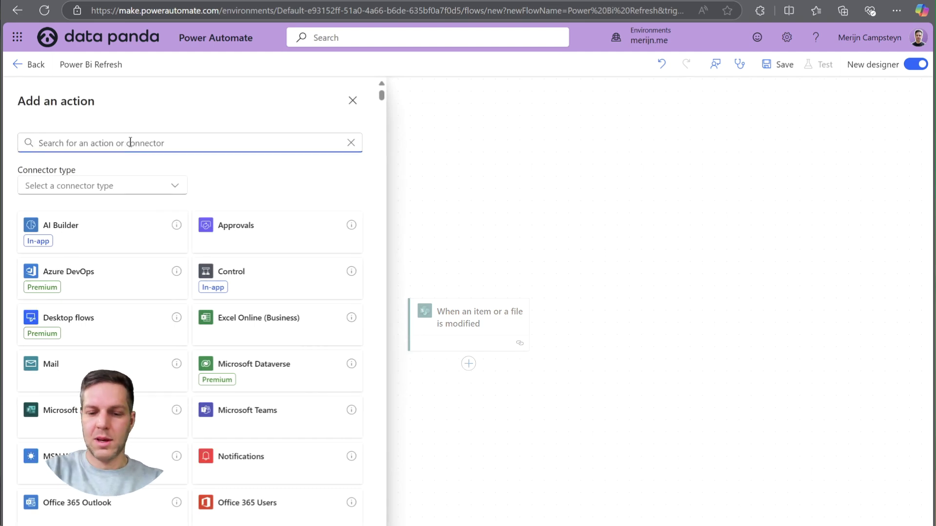
text(power bi)
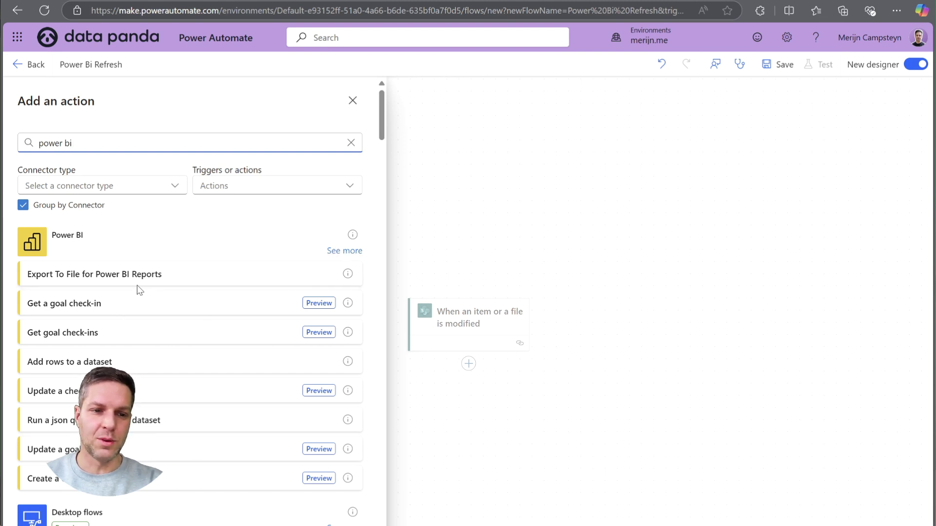
click(345, 252)
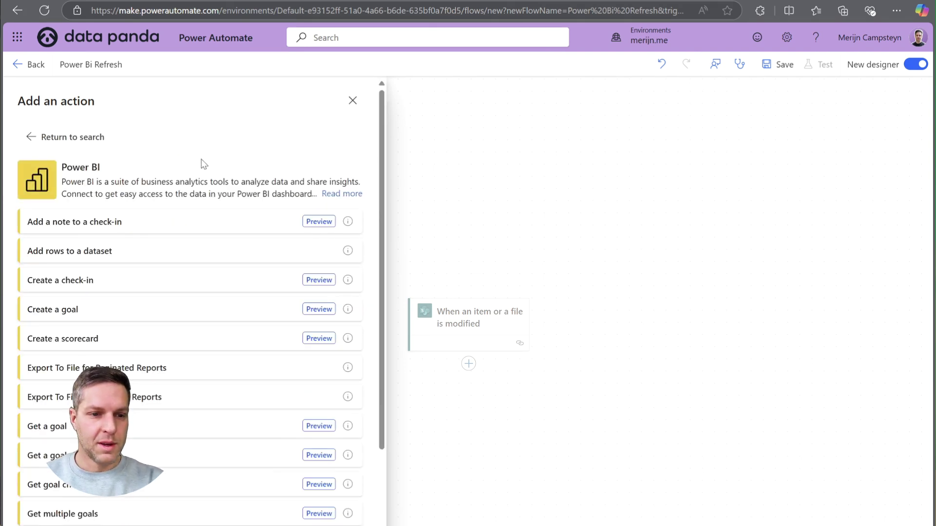
scroll(200, 166, down, 3)
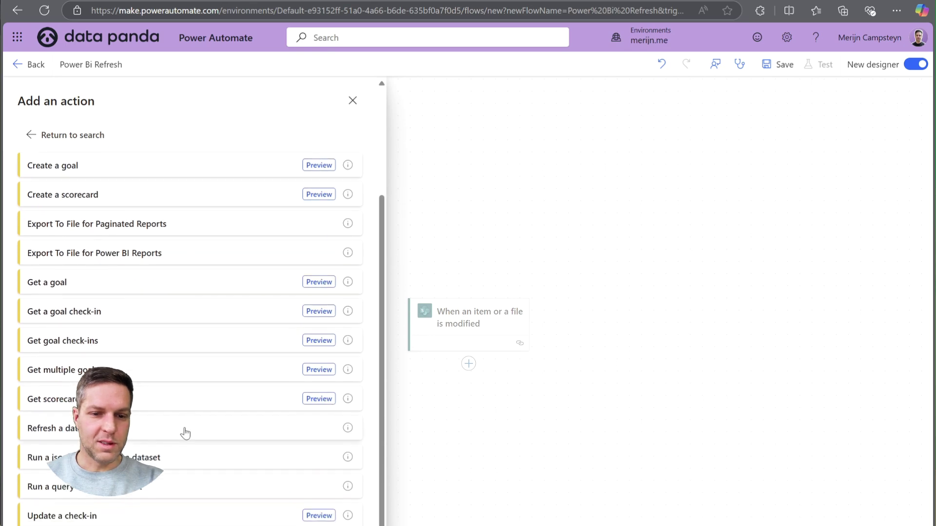
click(77, 432)
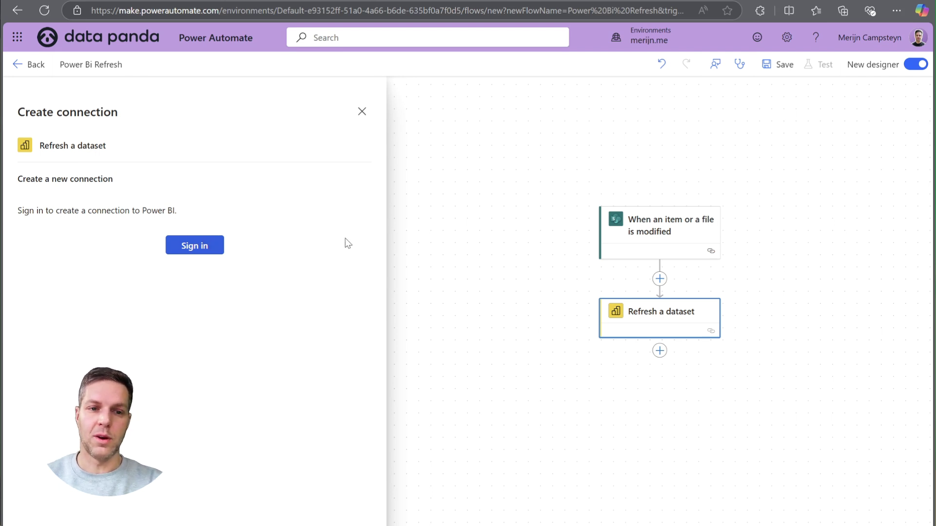
click(190, 253)
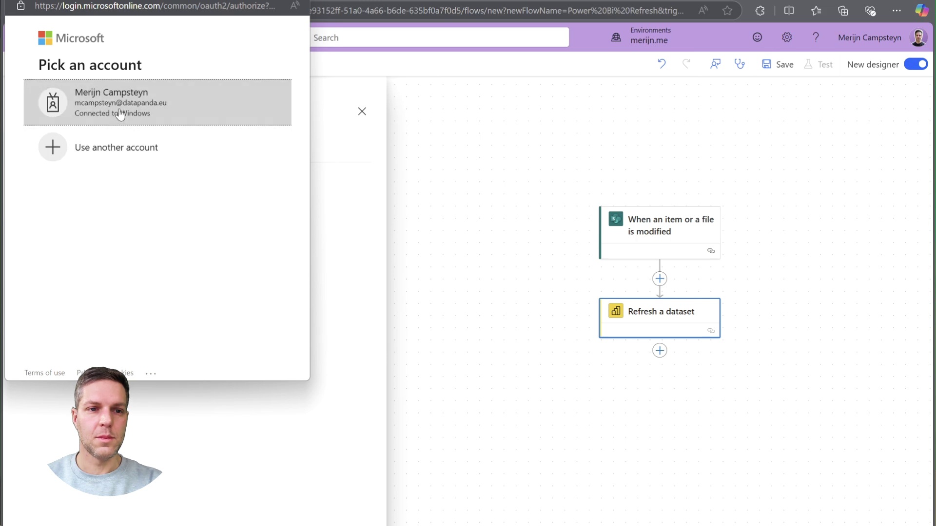
click(121, 113)
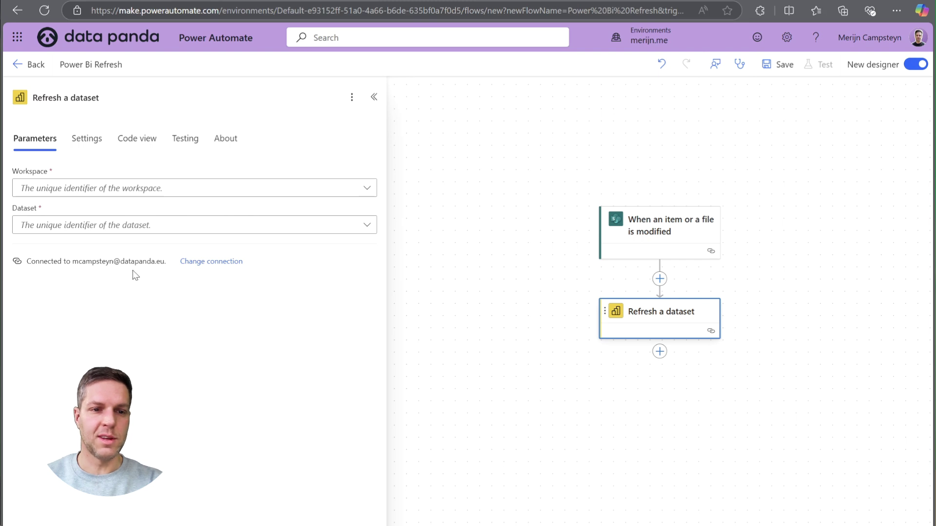
Set both the workspace and the dataset of the Refresh a dataset action to Power Automate, and save the flow
click(366, 189)
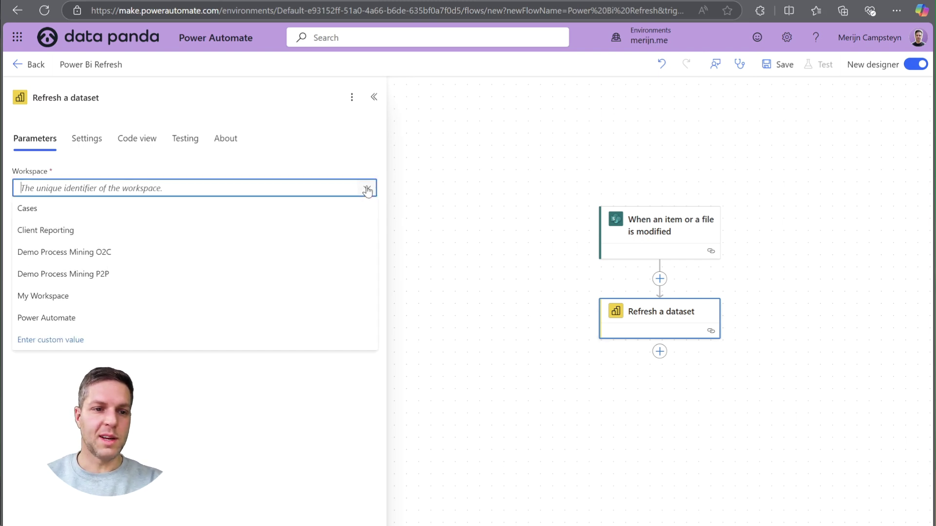
click(53, 319)
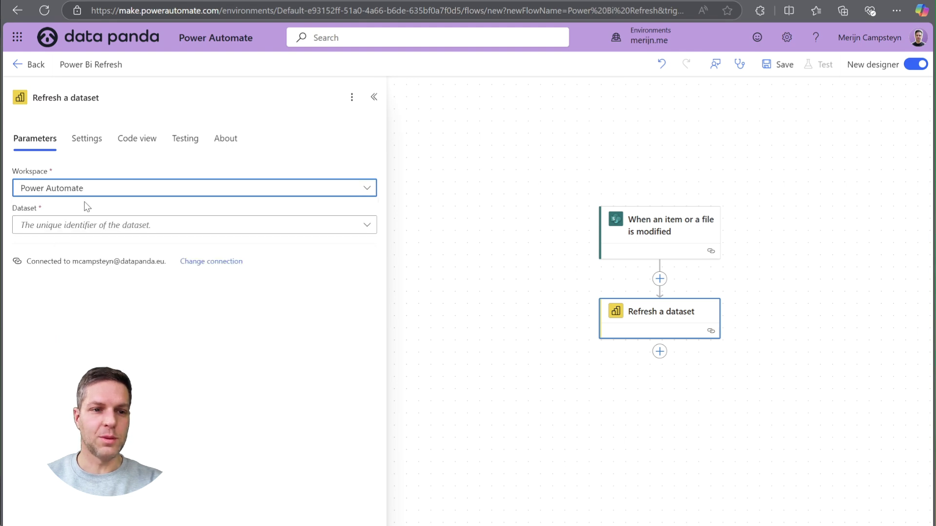
click(374, 231)
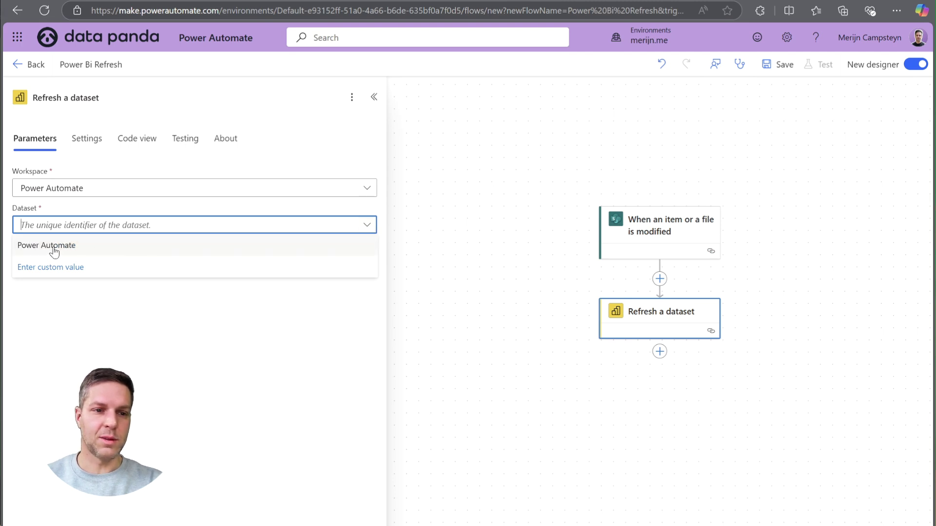
click(55, 248)
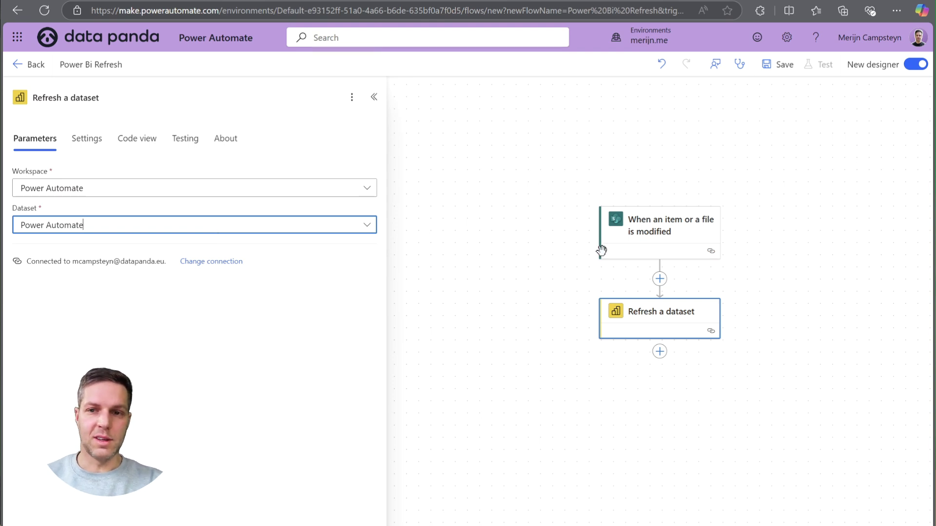
click(776, 71)
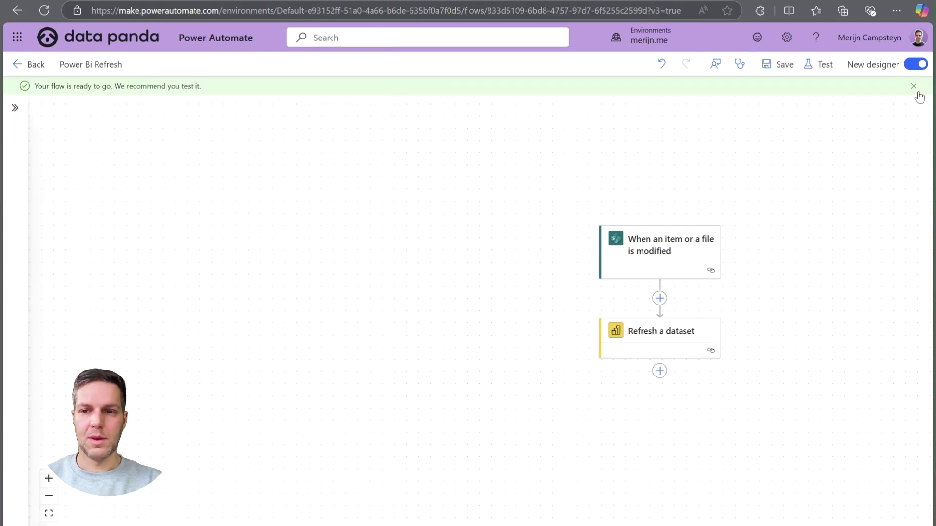
click(913, 86)
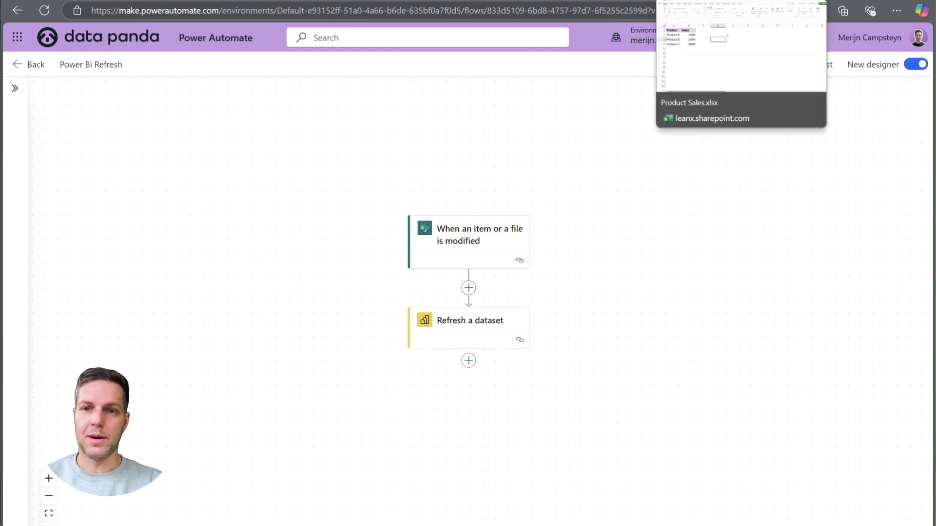
Switch to the Product Sales workbook and add Product D with sales of 4000 in row 5
click(707, 1)
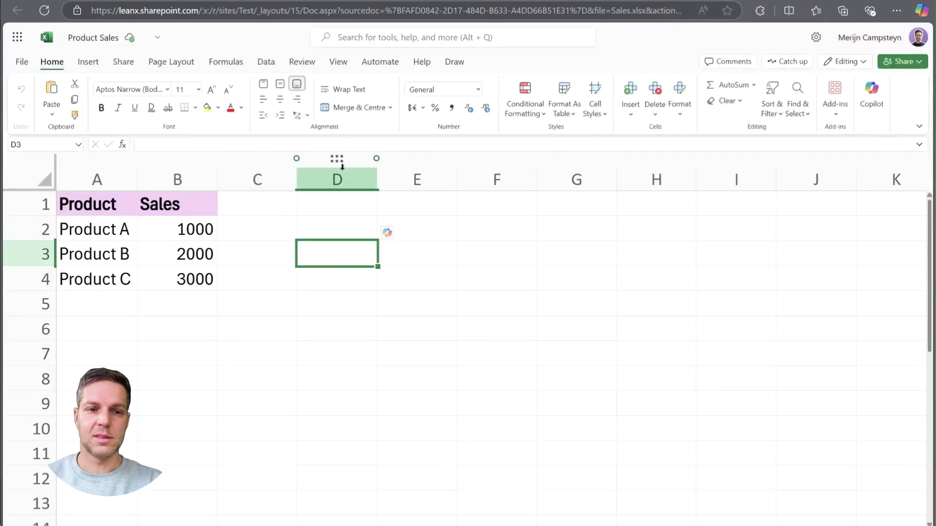
click(249, 311)
click(92, 303)
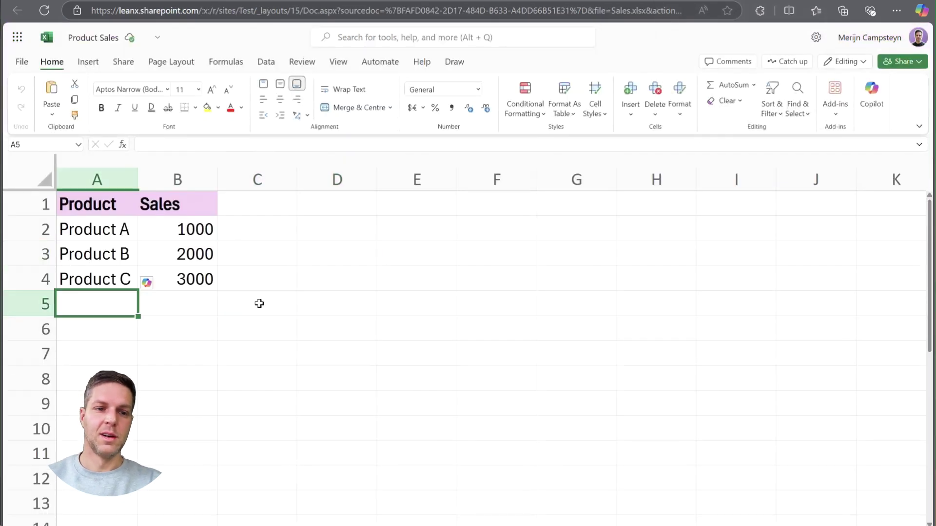
text(Product D)
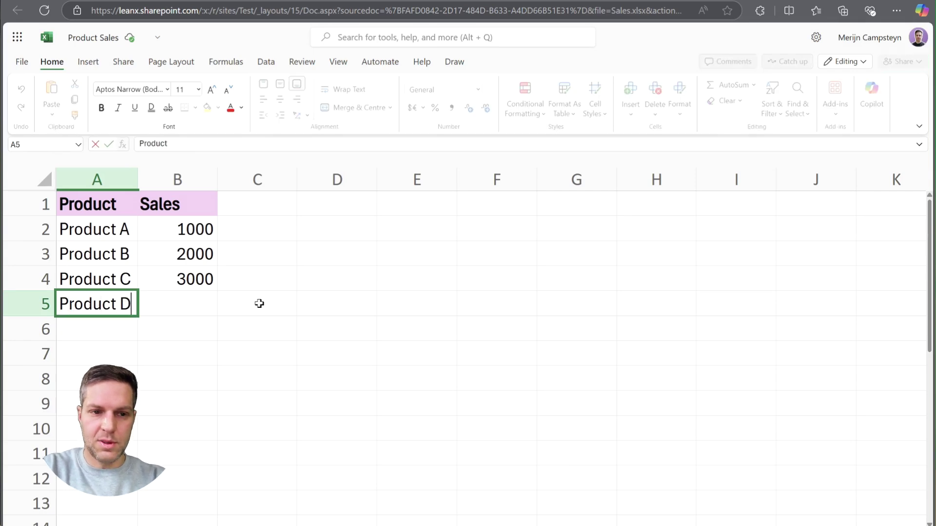
key(Tab)
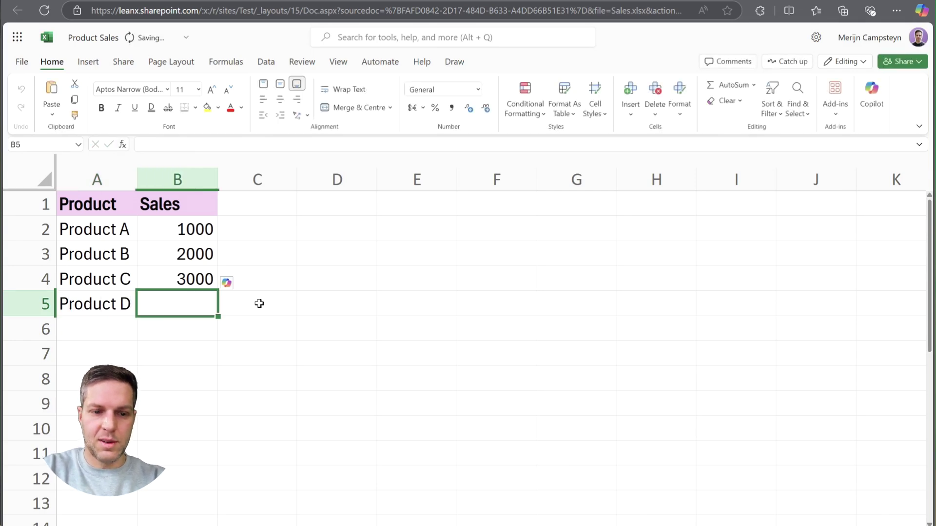
text(4000)
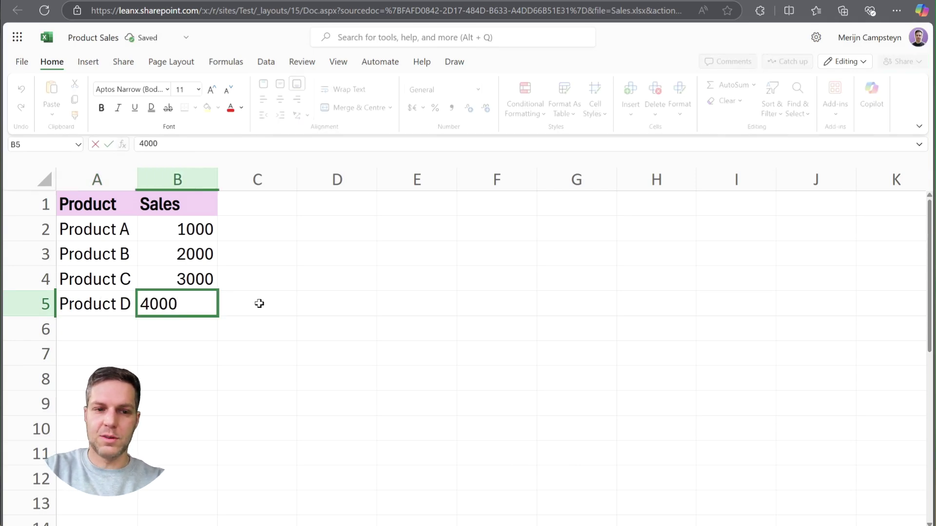
key(Return)
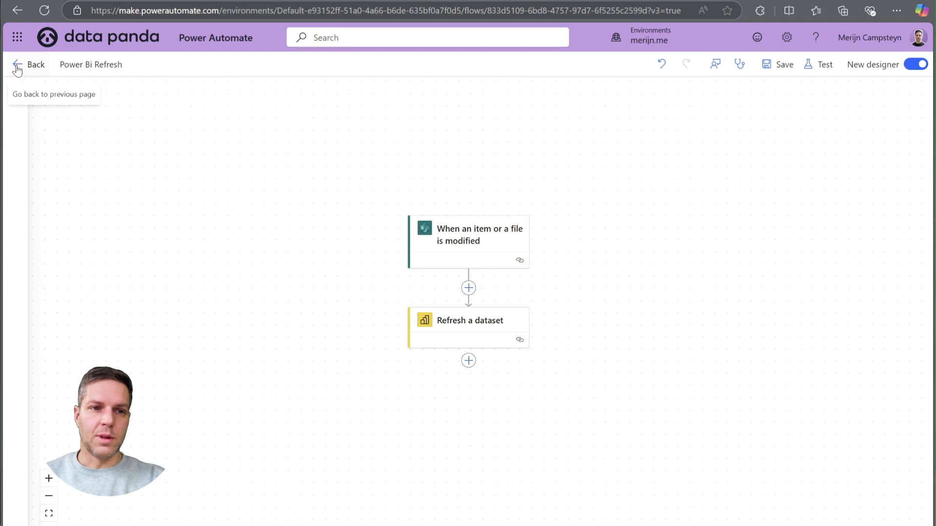
Return to the details page of the Power Bi Refresh flow in Power Automate and reload its 28-day run history
click(14, 66)
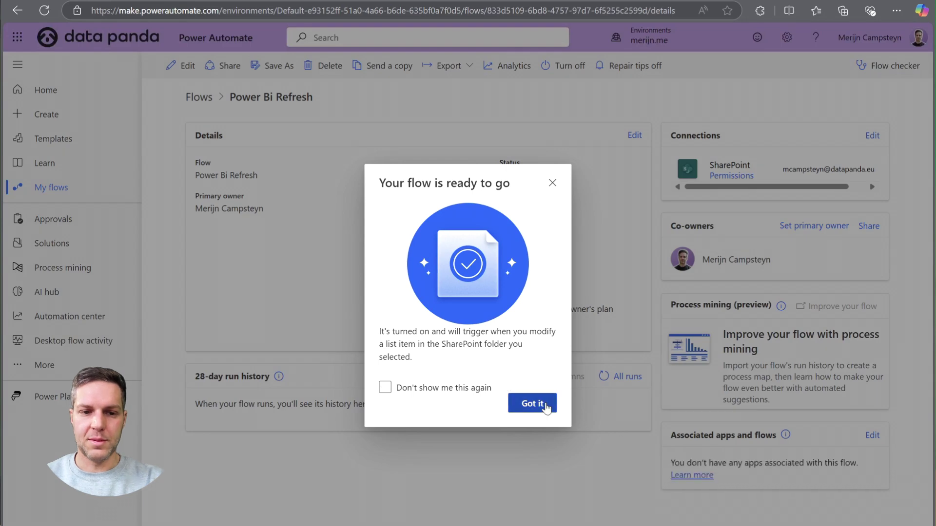
click(545, 404)
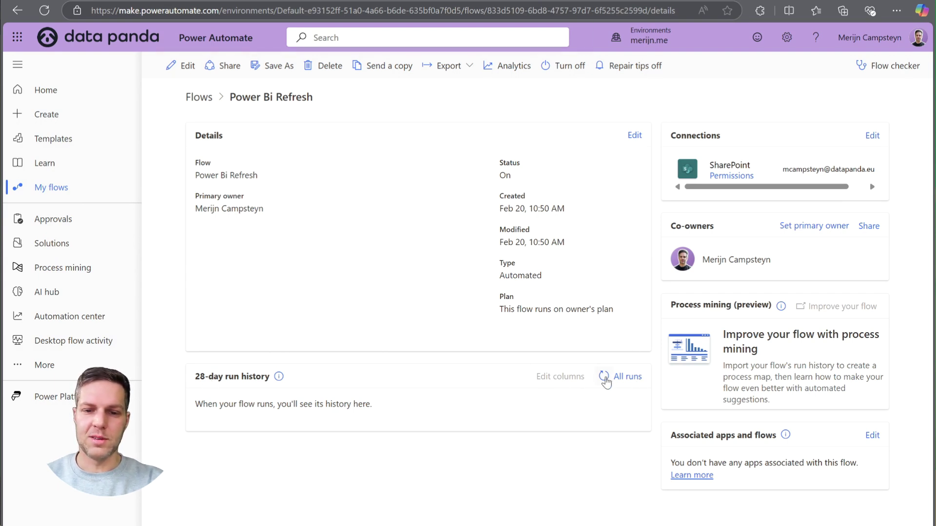
click(603, 376)
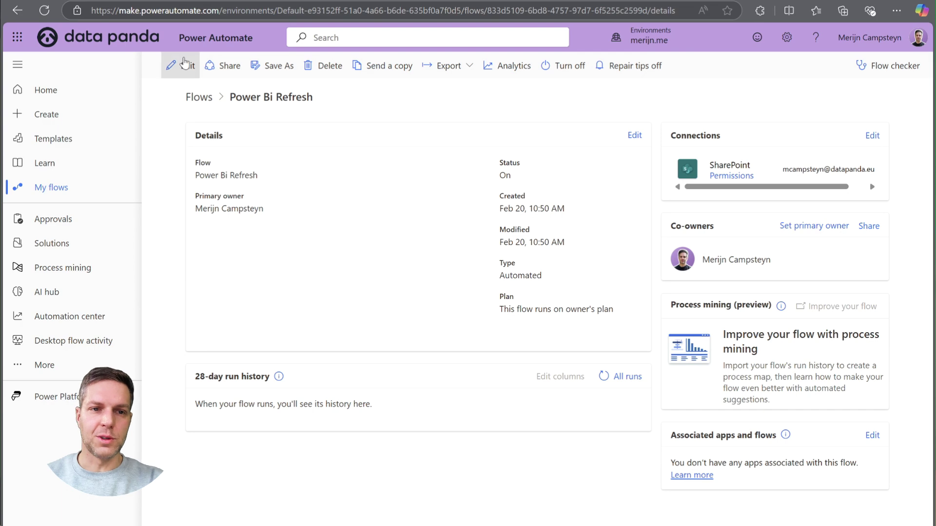
Open the flow for editing and inspect how often the When an item or a file is modified trigger checks for items
click(184, 66)
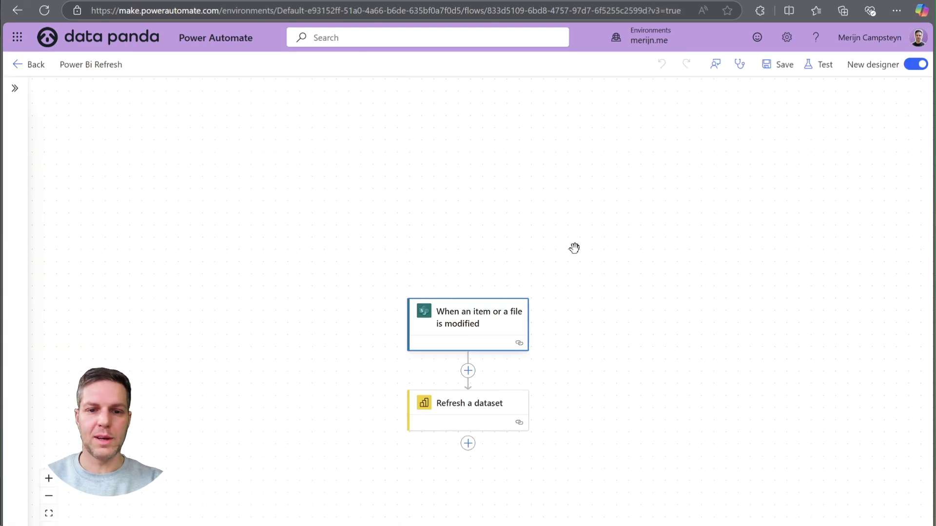
click(456, 320)
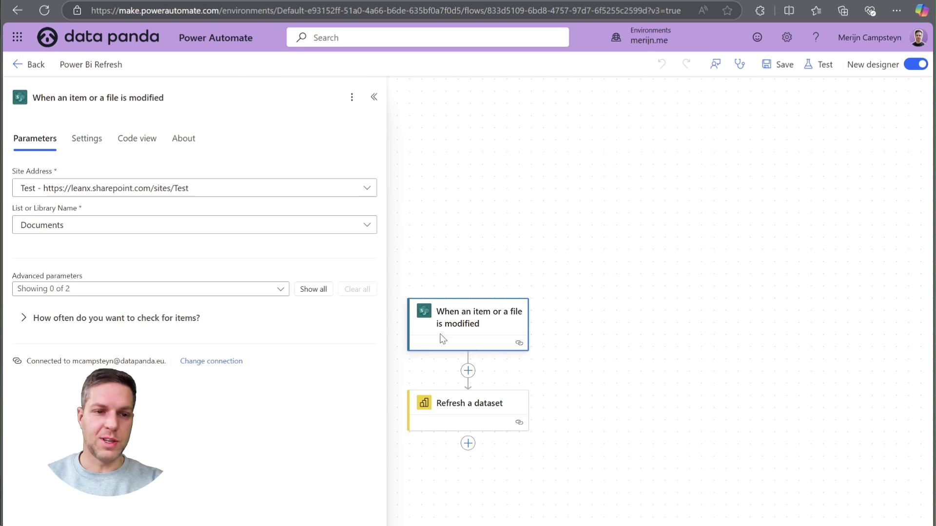
click(28, 321)
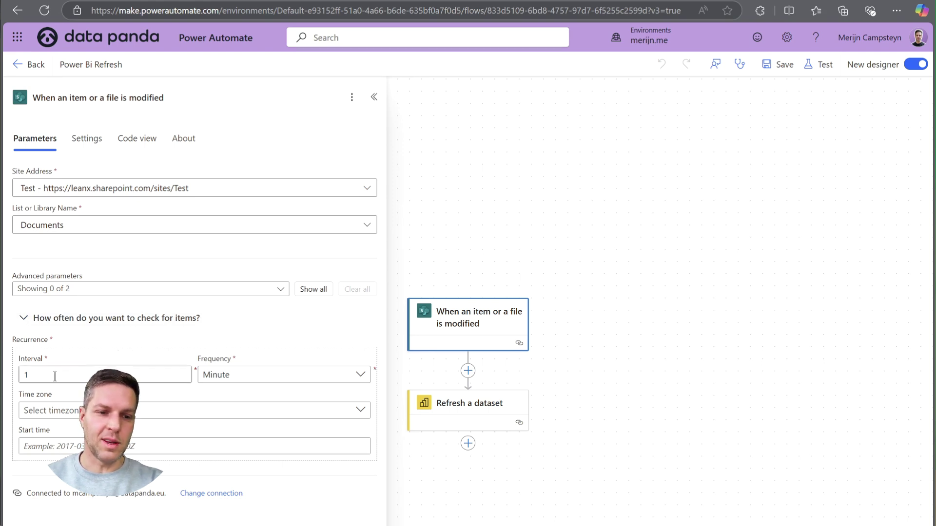
click(243, 379)
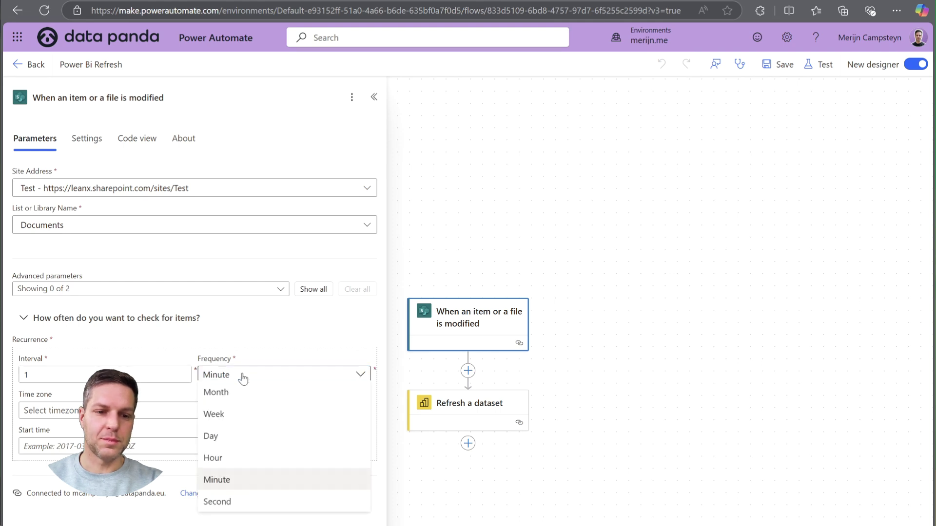
click(302, 332)
click(124, 319)
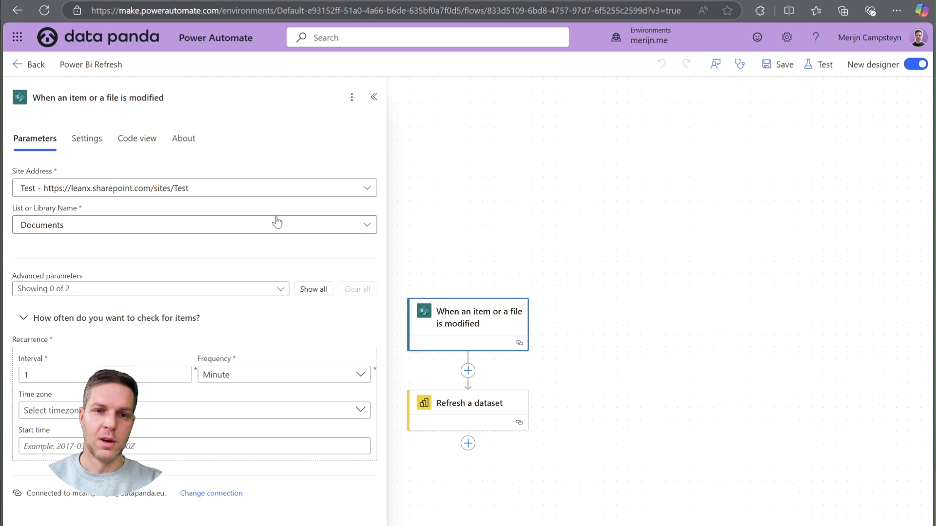
click(374, 97)
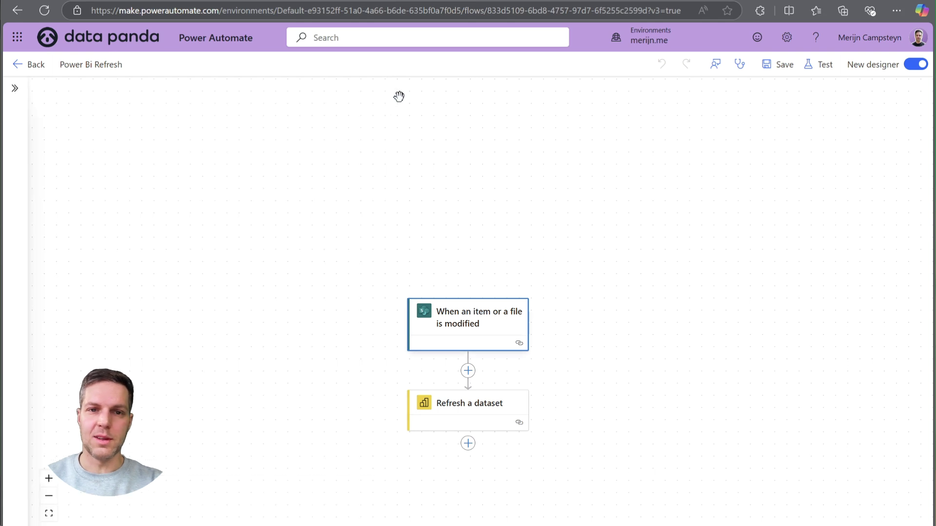
Reload the flow's run history and examine the Refresh a dataset inputs and outputs of the 10:51 AM run
click(33, 68)
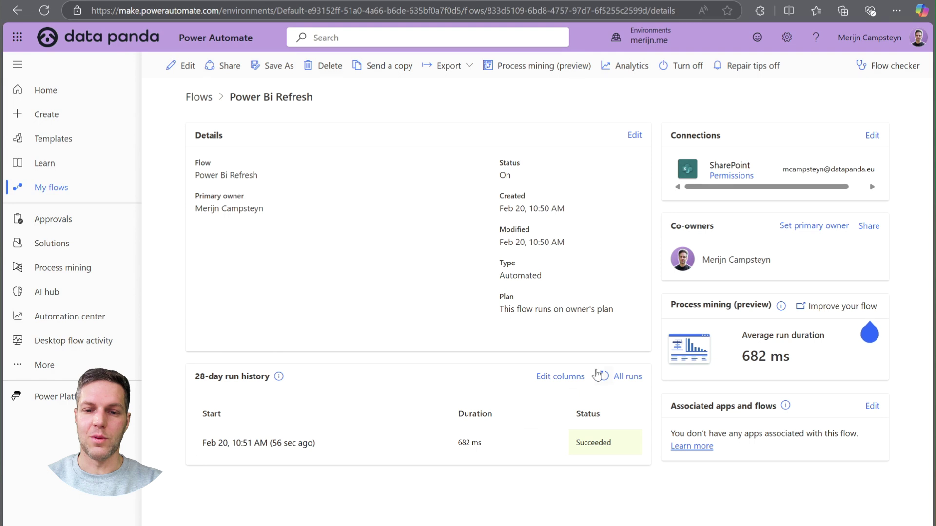
click(603, 377)
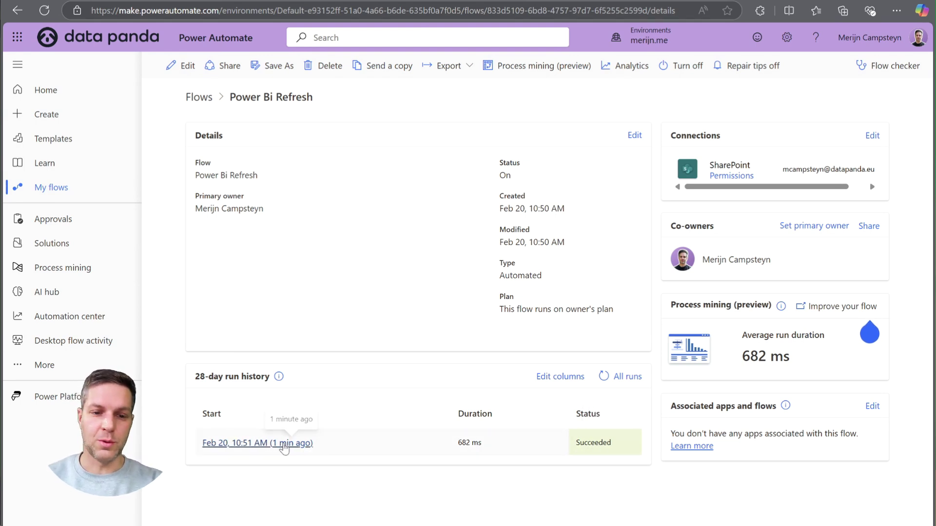
click(253, 449)
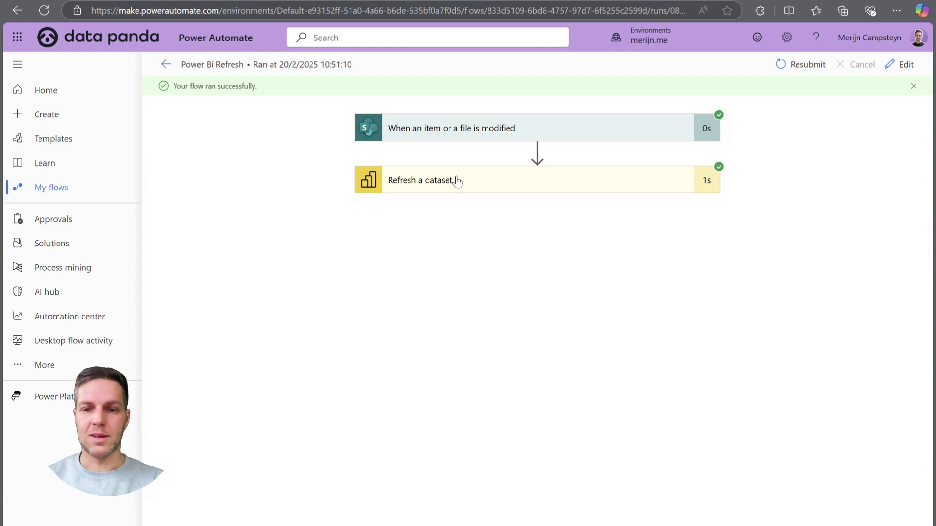
click(440, 186)
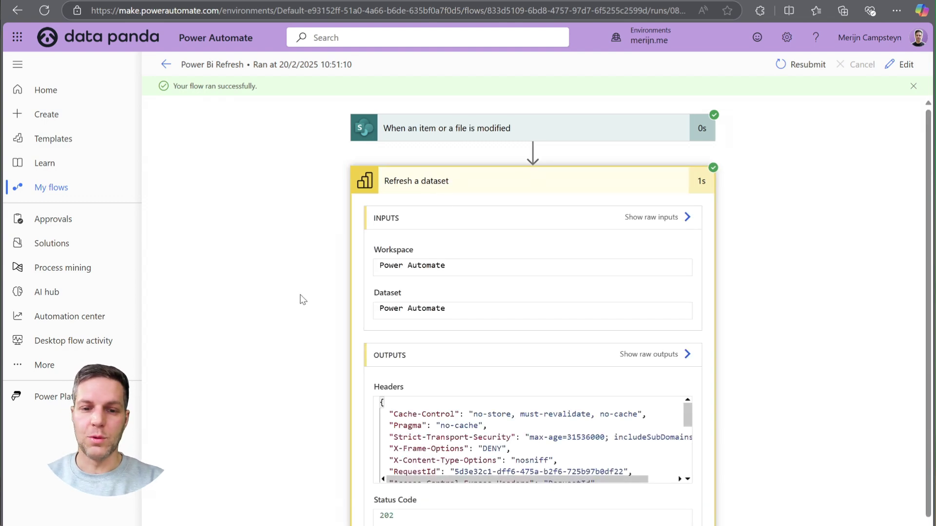
scroll(306, 306, down, 1)
scroll(308, 309, up, 1)
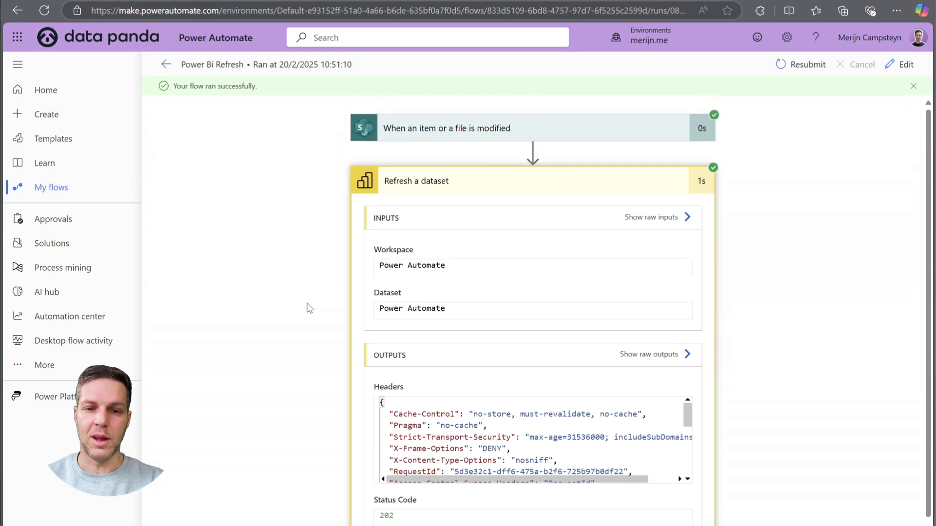
scroll(312, 308, down, 1)
scroll(512, 192, up, 1)
click(478, 191)
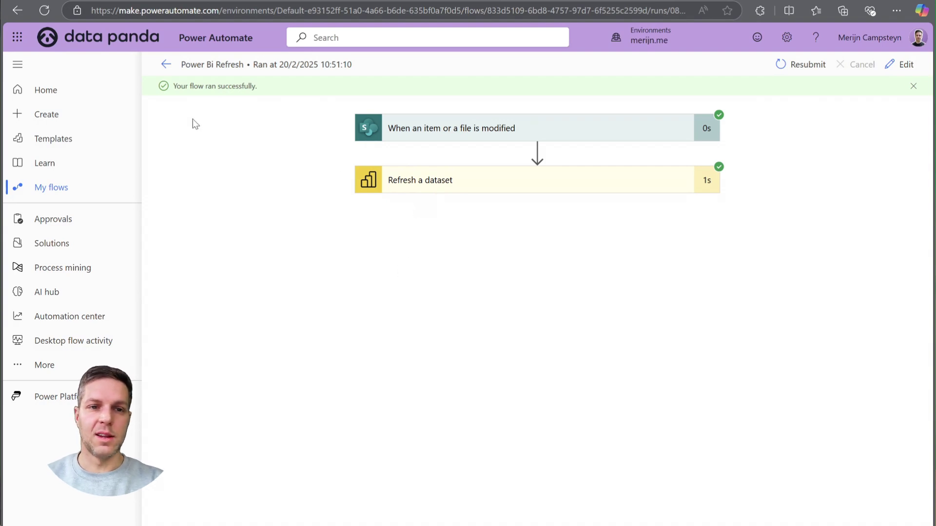
click(165, 64)
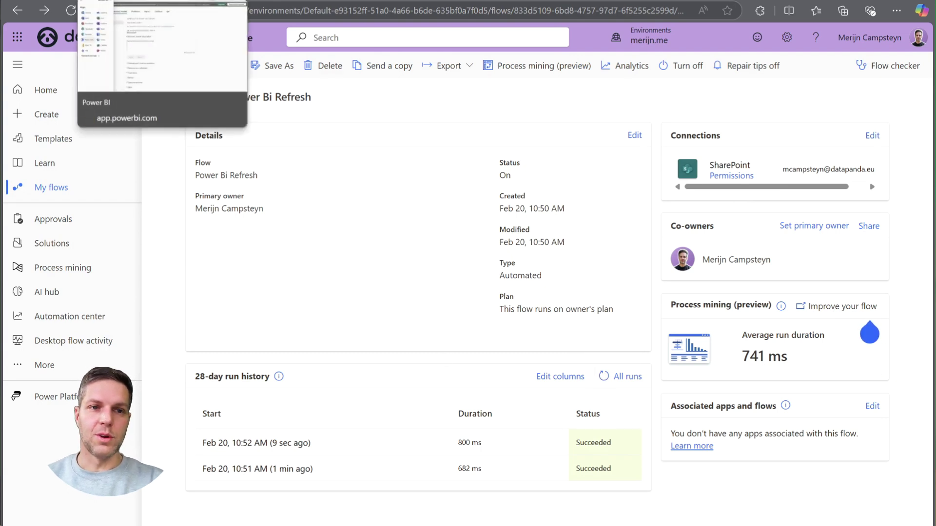
Switch to Power BI and open the refresh settings of the semantic model in the Power Automate workspace
click(122, 1)
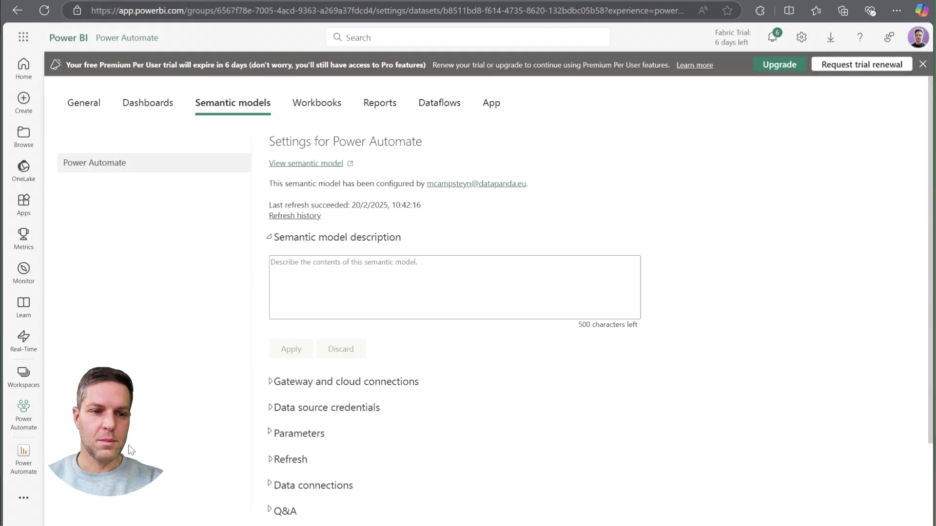
click(24, 416)
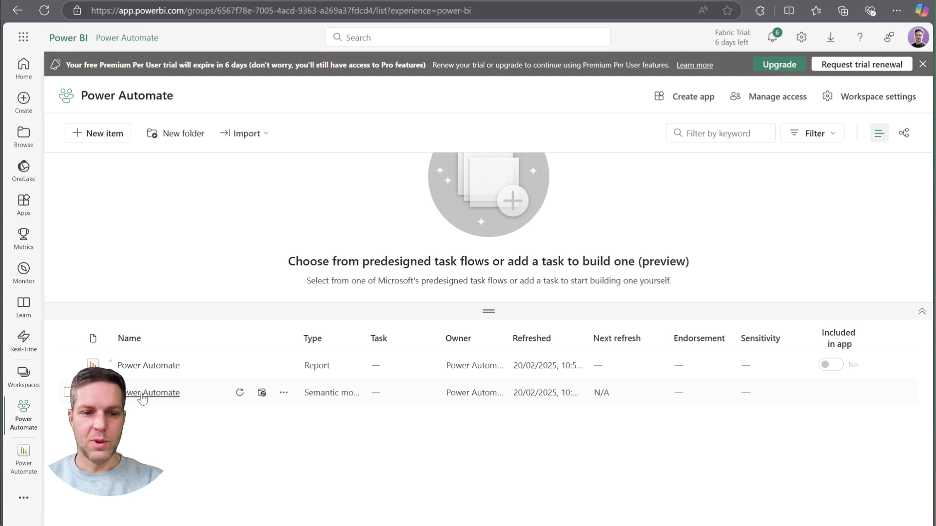
click(261, 393)
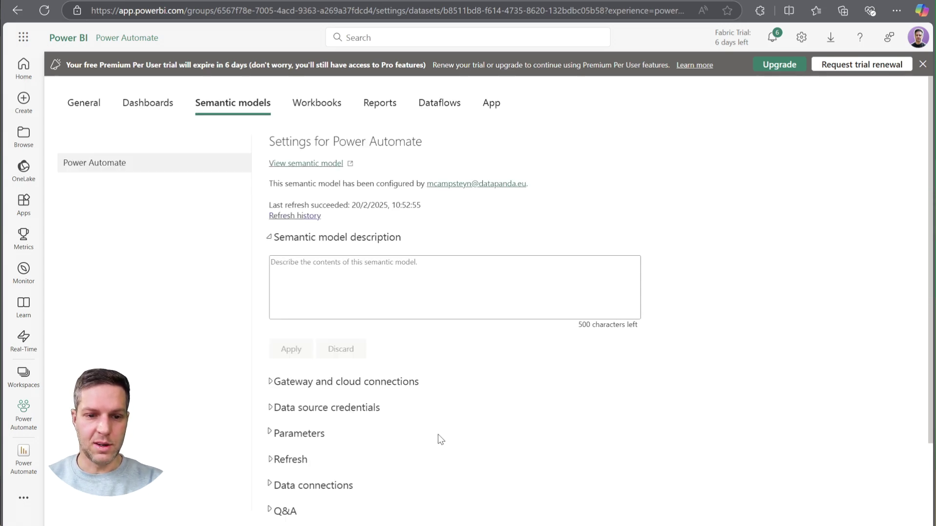
Check the semantic model's refresh schedule configuration and open its refresh history
scroll(439, 435, down, 3)
click(289, 337)
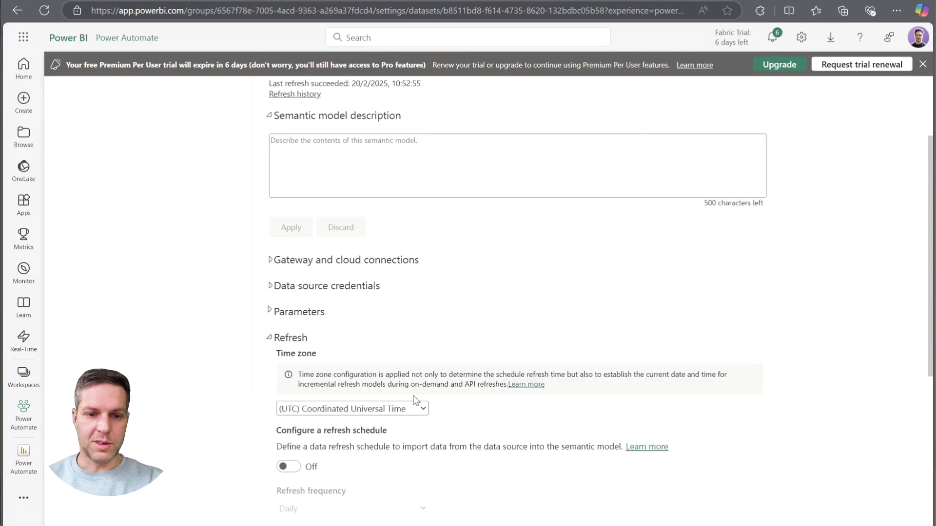
scroll(418, 409, down, 3)
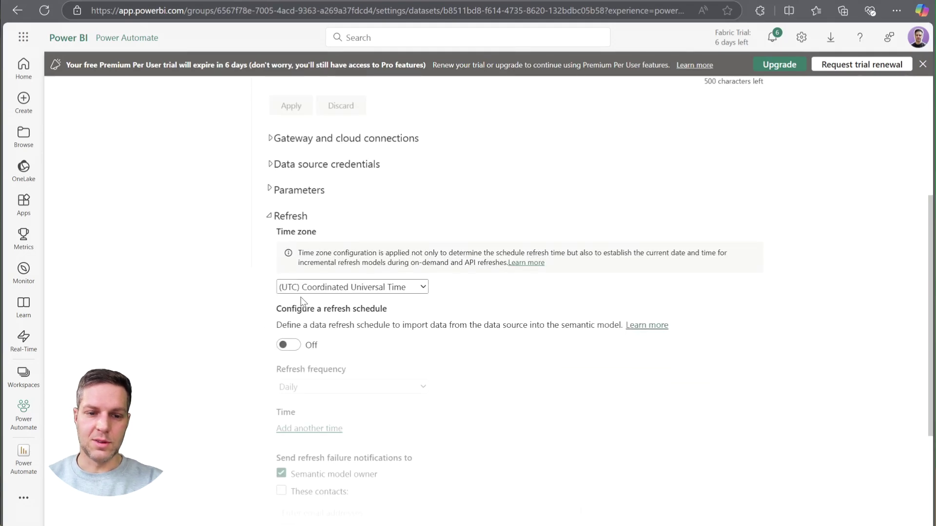
scroll(301, 299, up, 5)
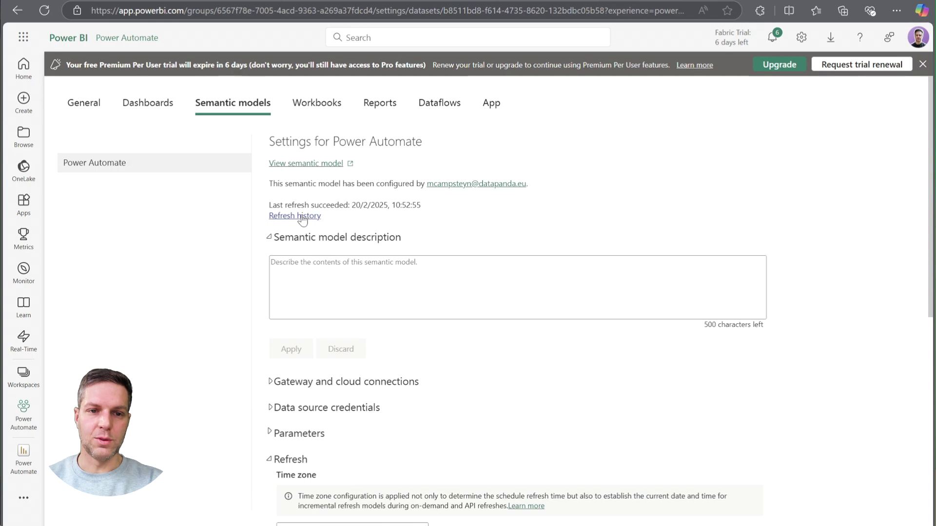
click(302, 218)
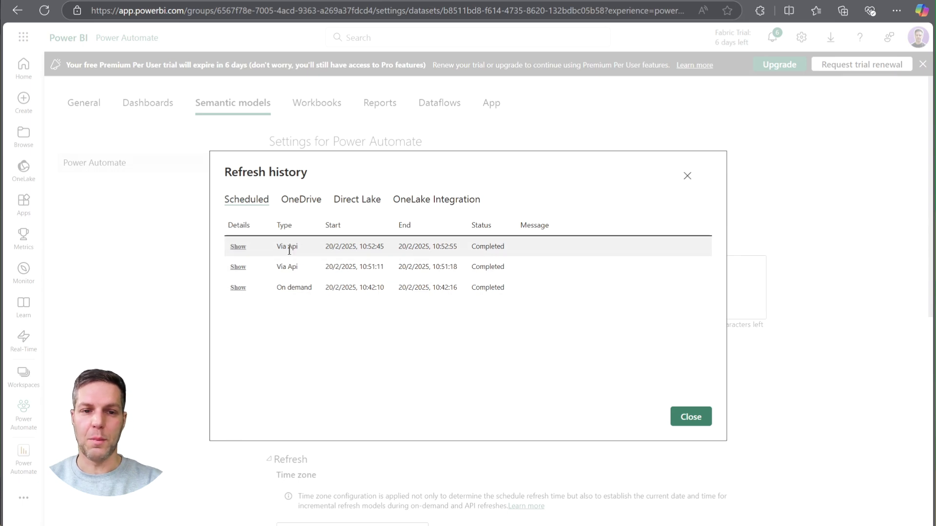
Leave the refresh history and open the Power Automate report from the Power Automate workspace
click(689, 419)
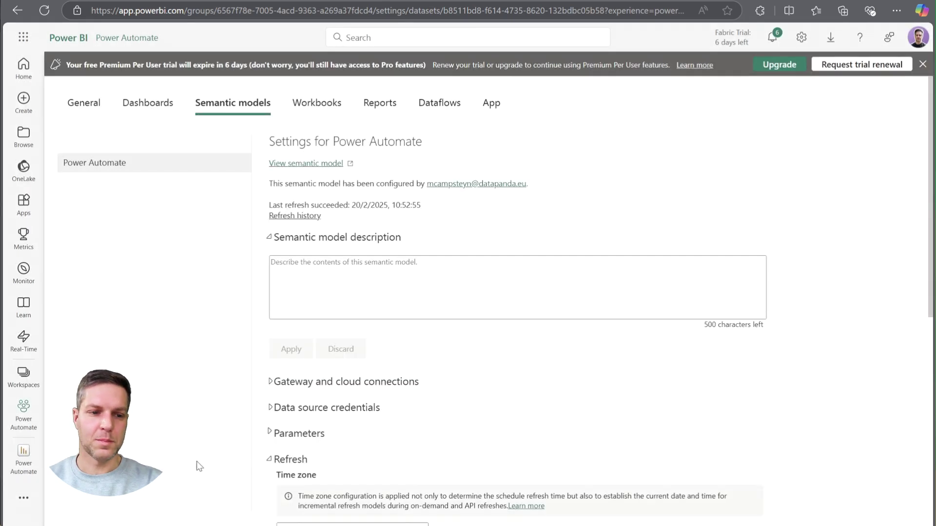
click(23, 415)
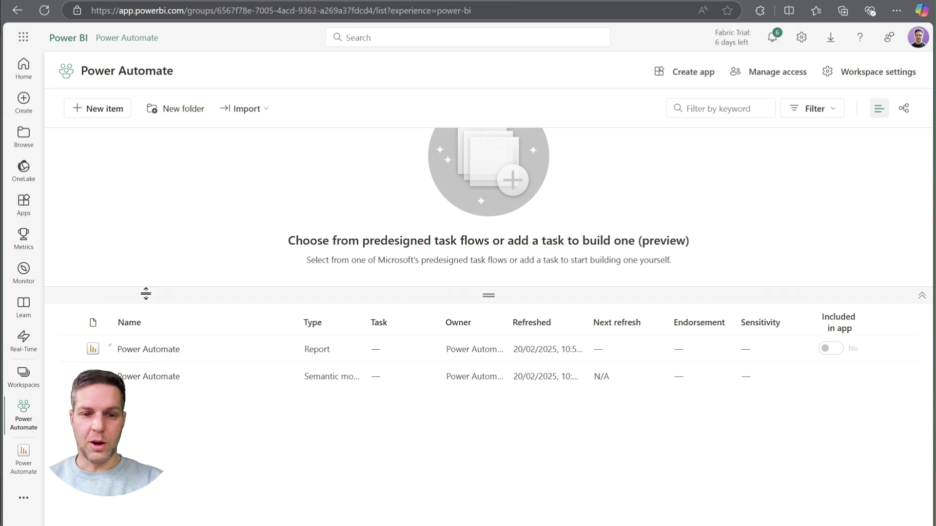
click(149, 351)
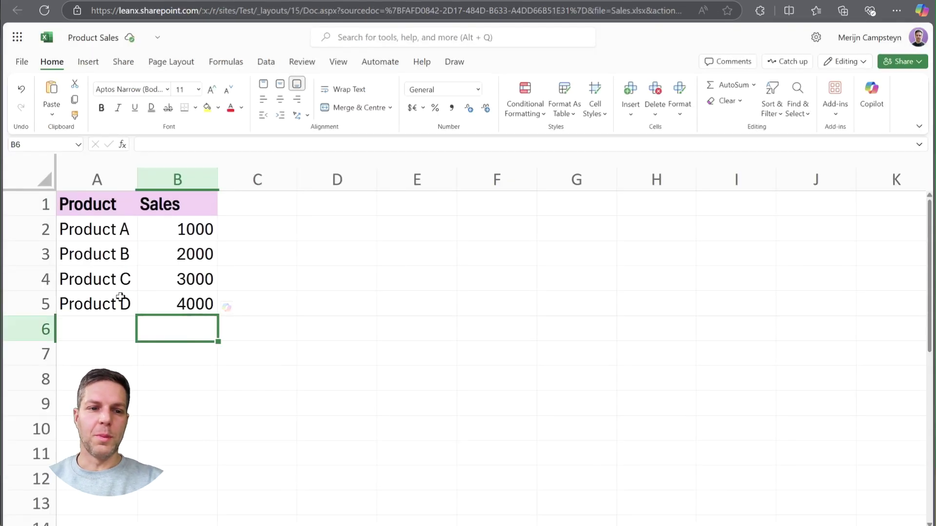
Switch to the Product Sales workbook, add Product E with sales of 5000 in row 6, and dismiss the Copilot formula suggestion
click(119, 300)
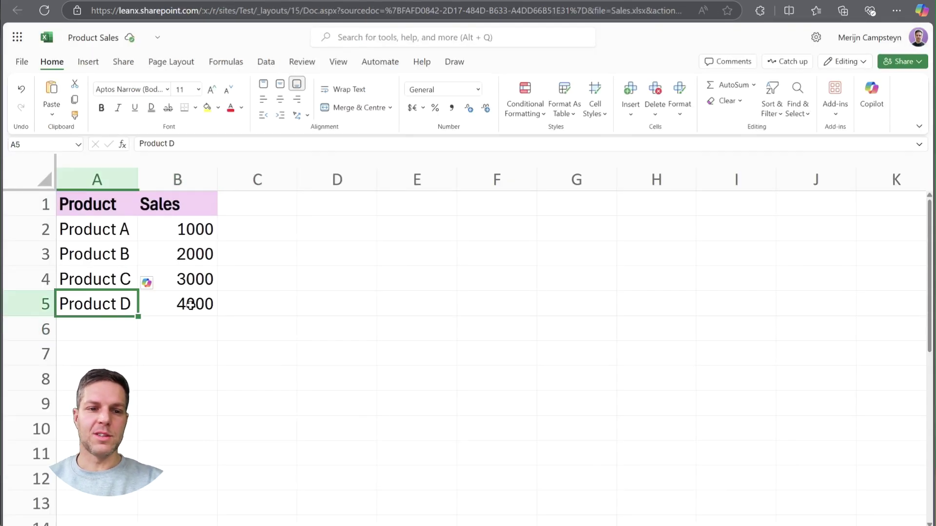
drag(191, 304, 127, 304)
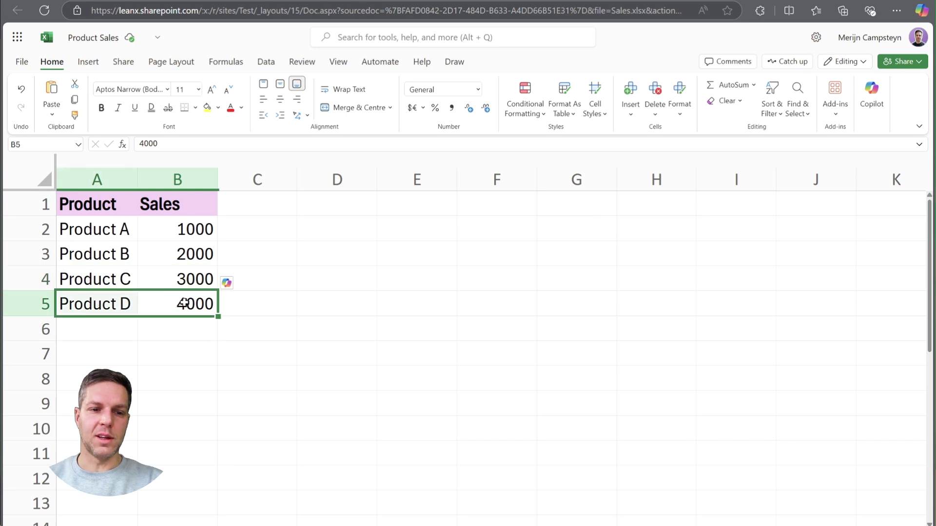
click(105, 328)
text(Product E)
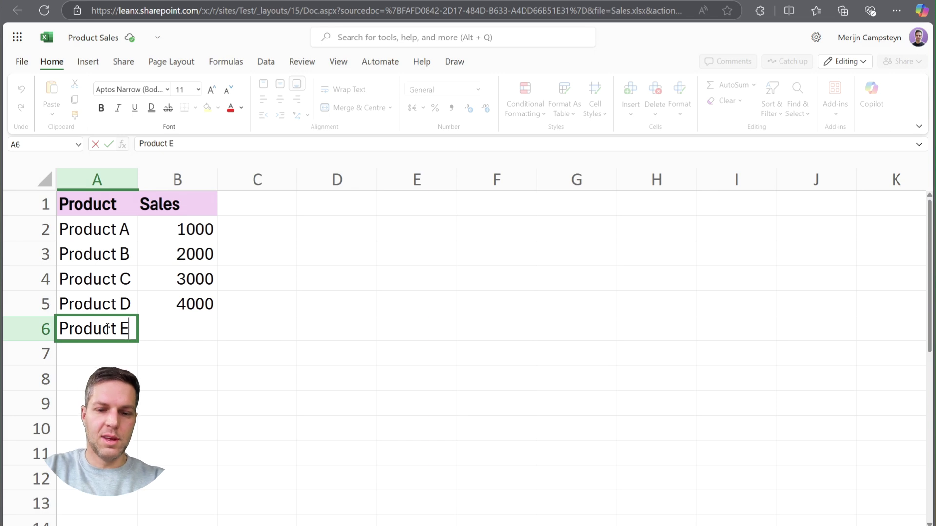
key(Return)
key(Tab)
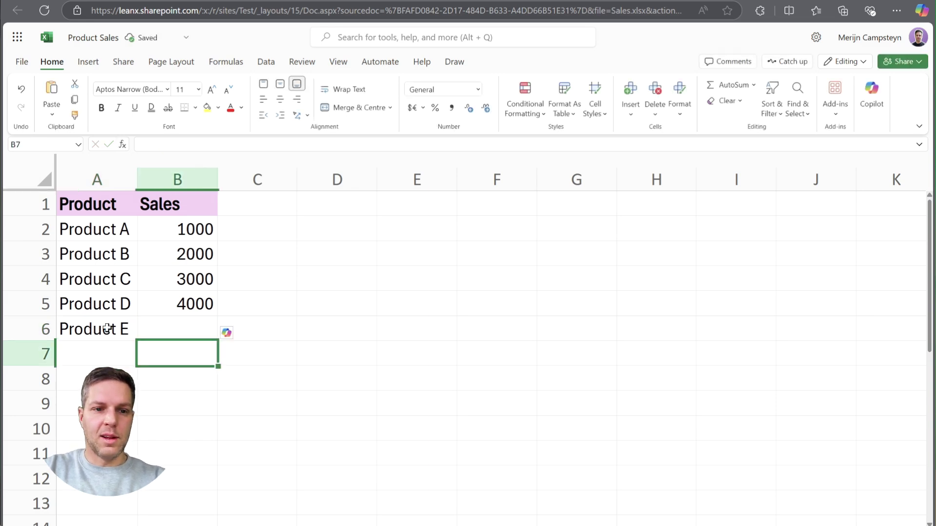
key(Up)
text(5)
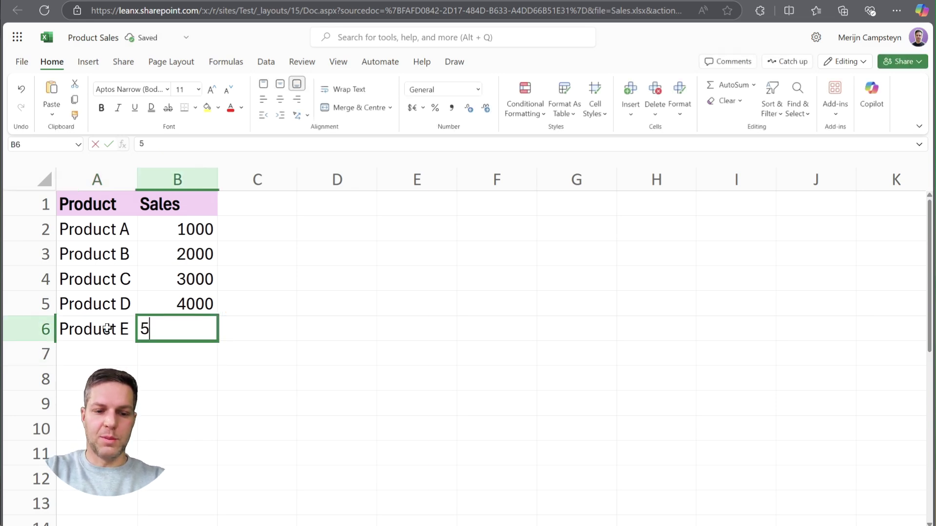
text(000)
key(Return)
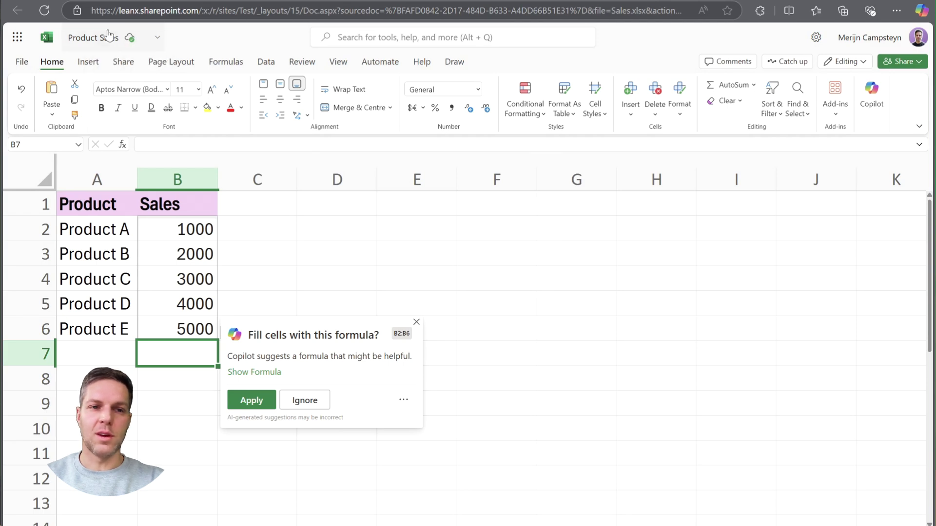
click(128, 359)
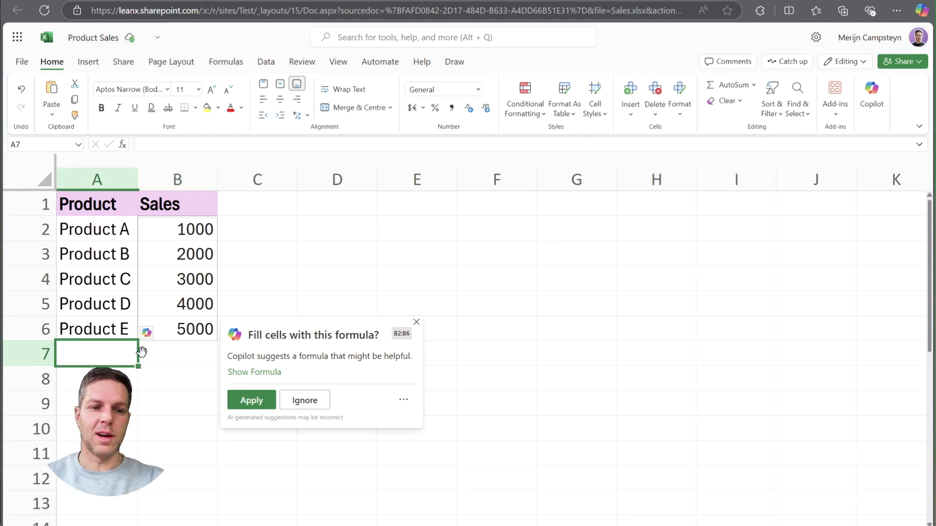
click(416, 323)
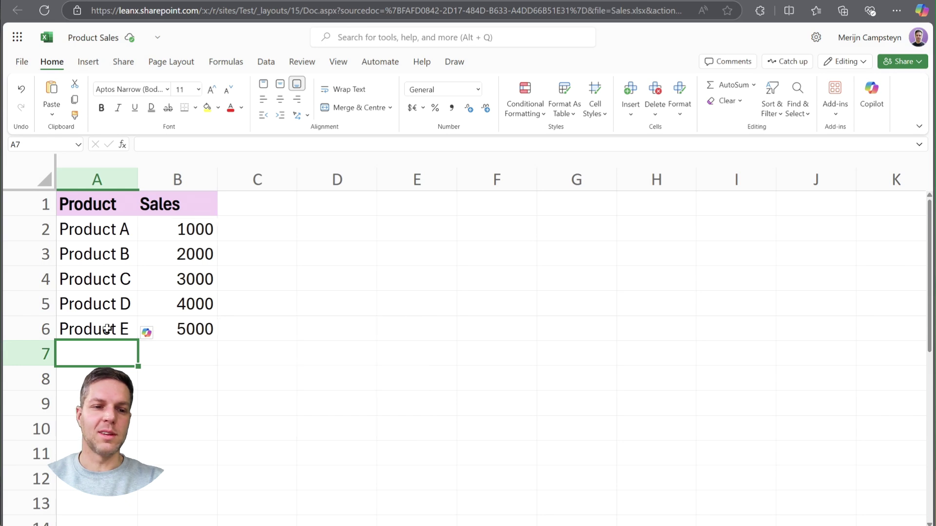
drag(107, 329, 179, 324)
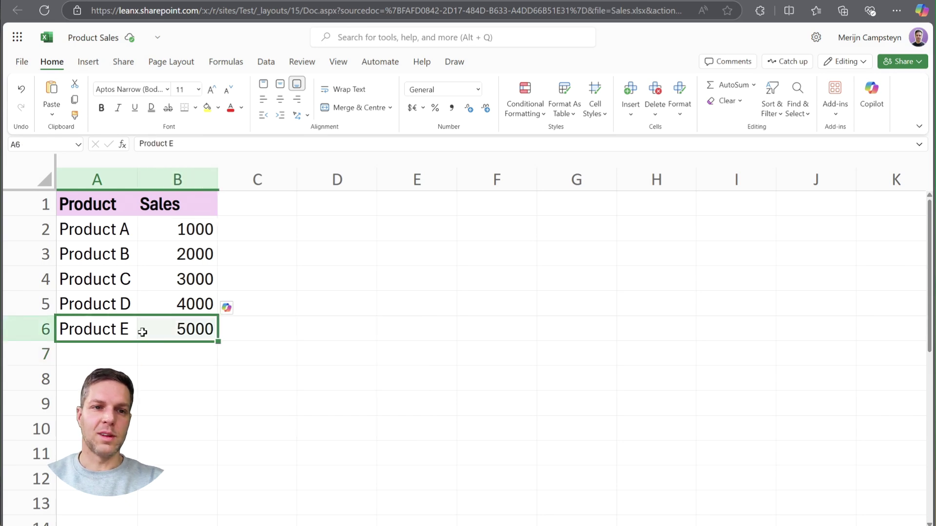
click(107, 343)
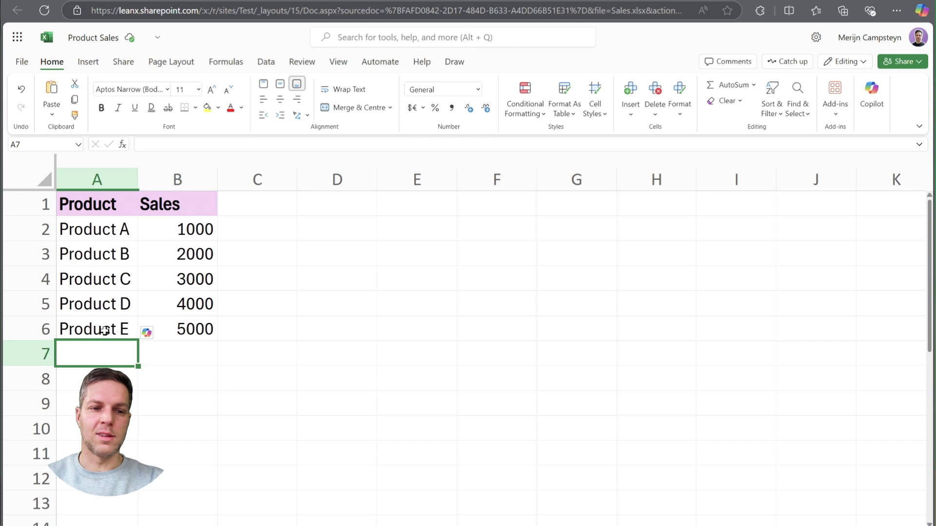
click(105, 331)
click(191, 330)
click(106, 331)
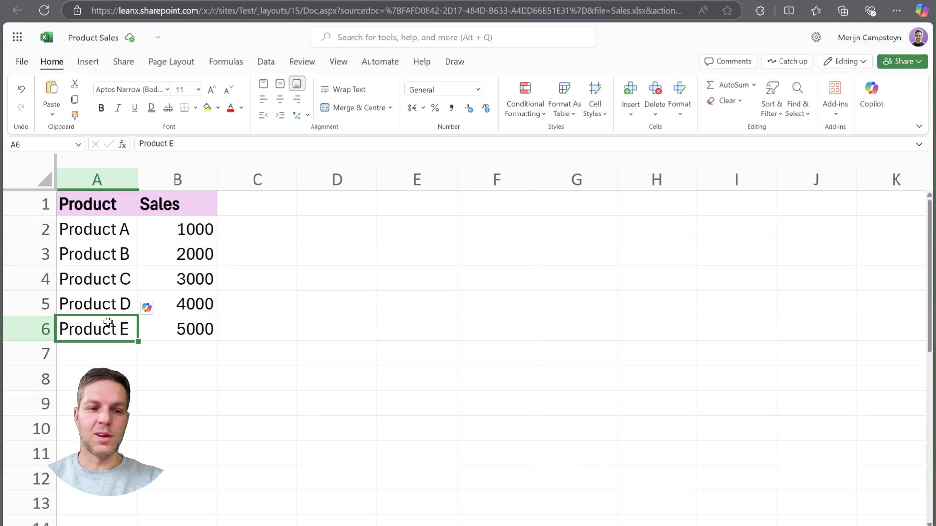
click(176, 332)
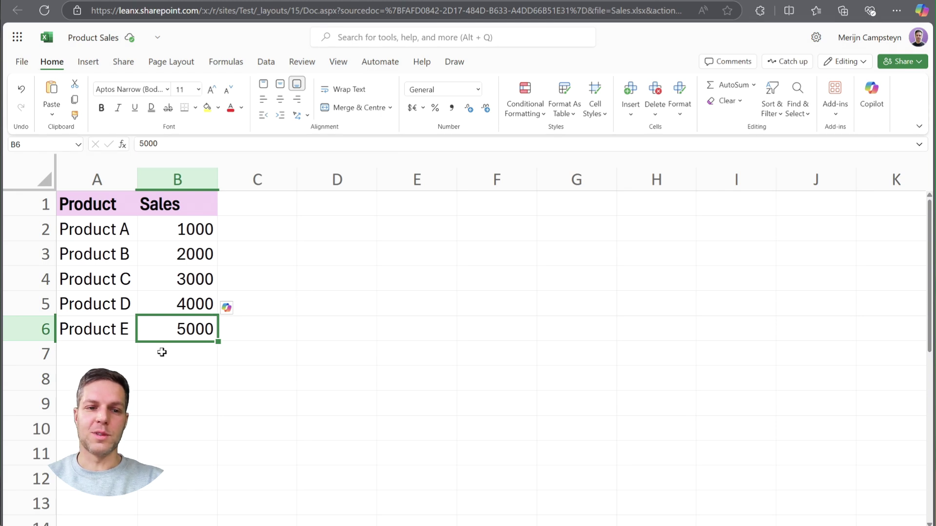
mouse_move(108, 330)
mouse_down()
mouse_move(178, 328)
mouse_move(115, 328)
mouse_up()
click(116, 331)
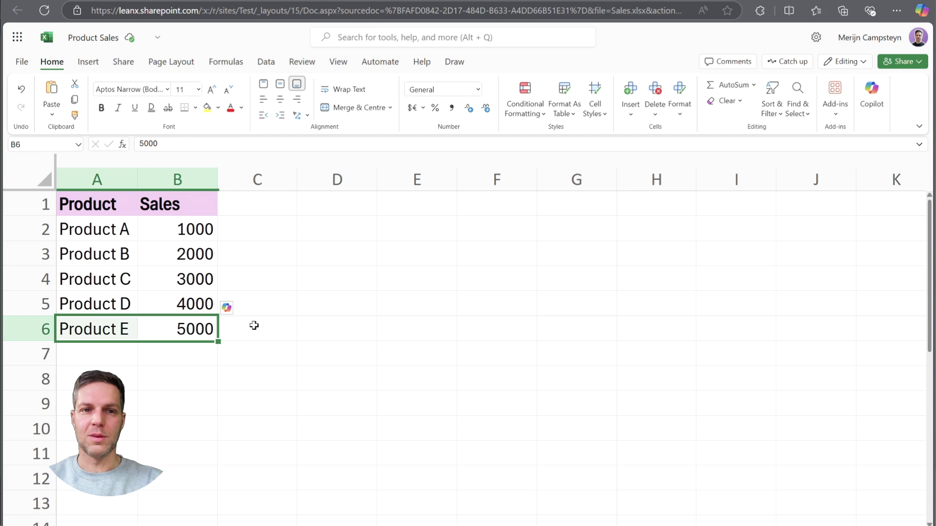
drag(103, 334, 190, 330)
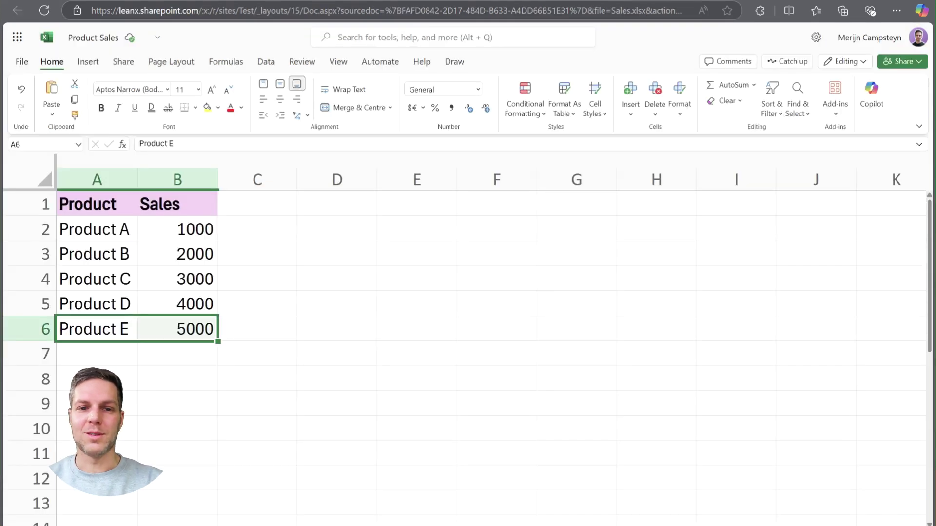
click(274, 321)
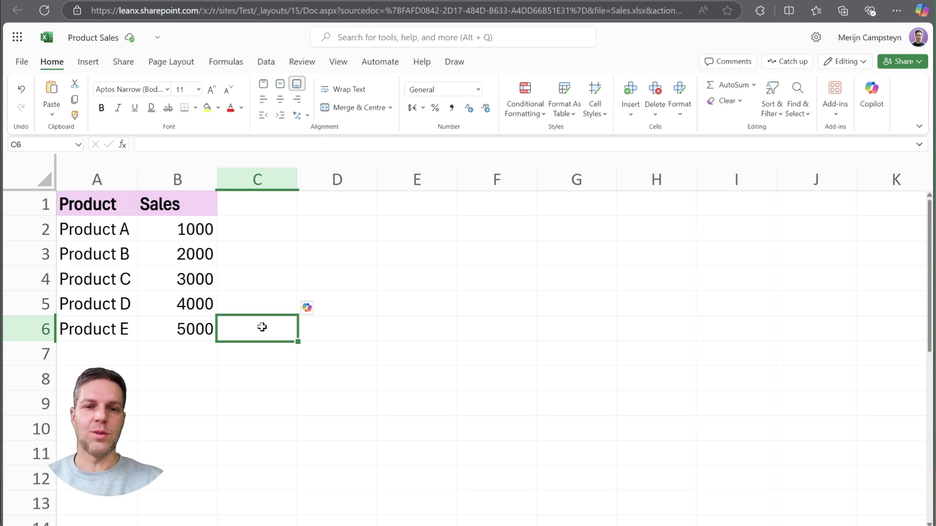
click(261, 277)
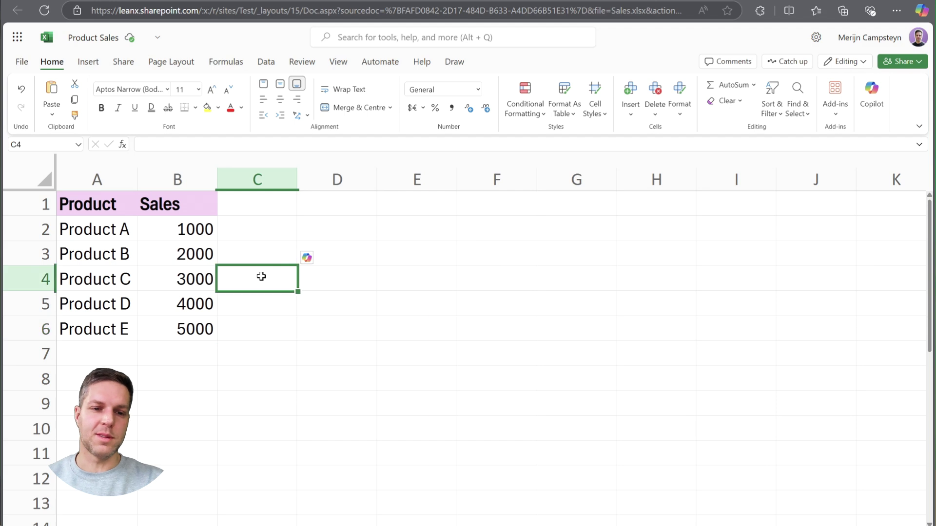